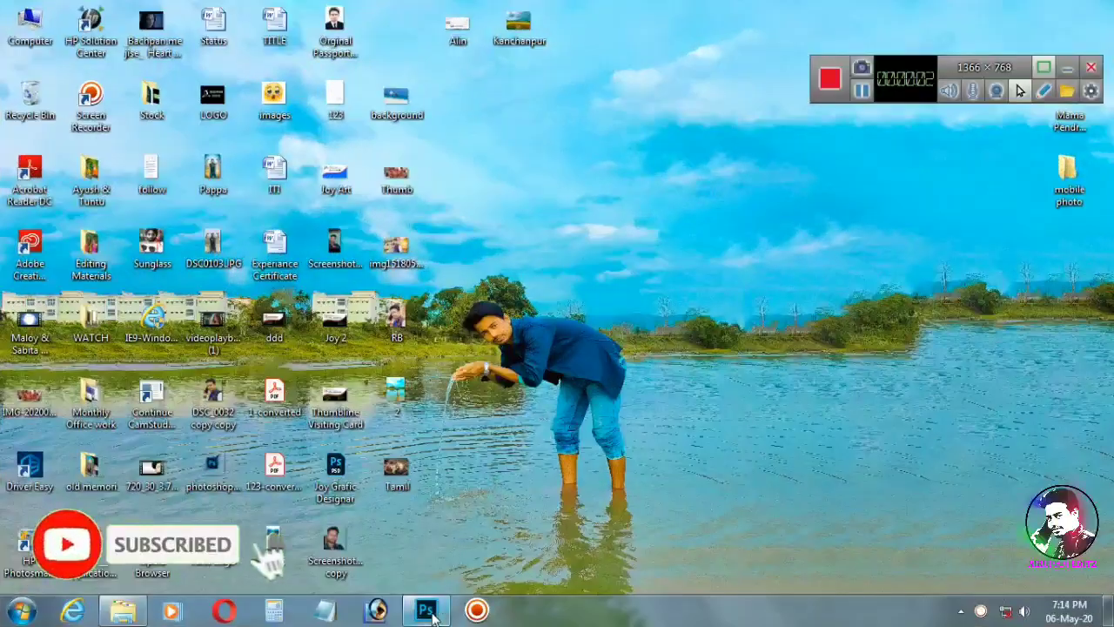
- Restore the already-running Photoshop window from the taskbar
left_click(425, 609)
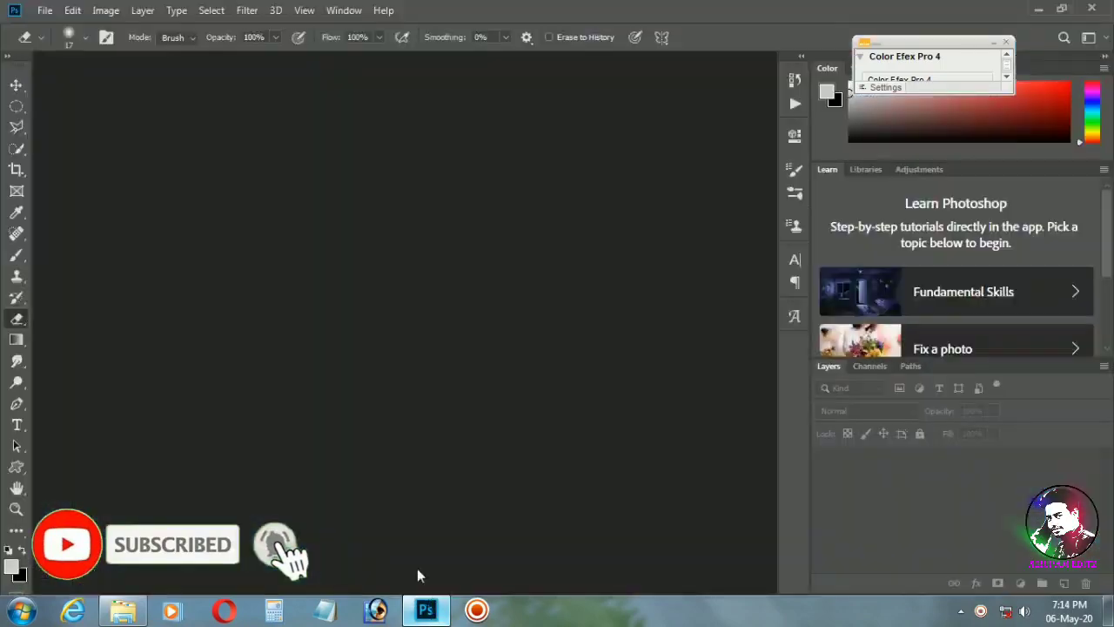
- Open images (8).jpeg as a docked tab and unlock its Background into Layer 0
left_click(43, 9)
left_click(54, 42)
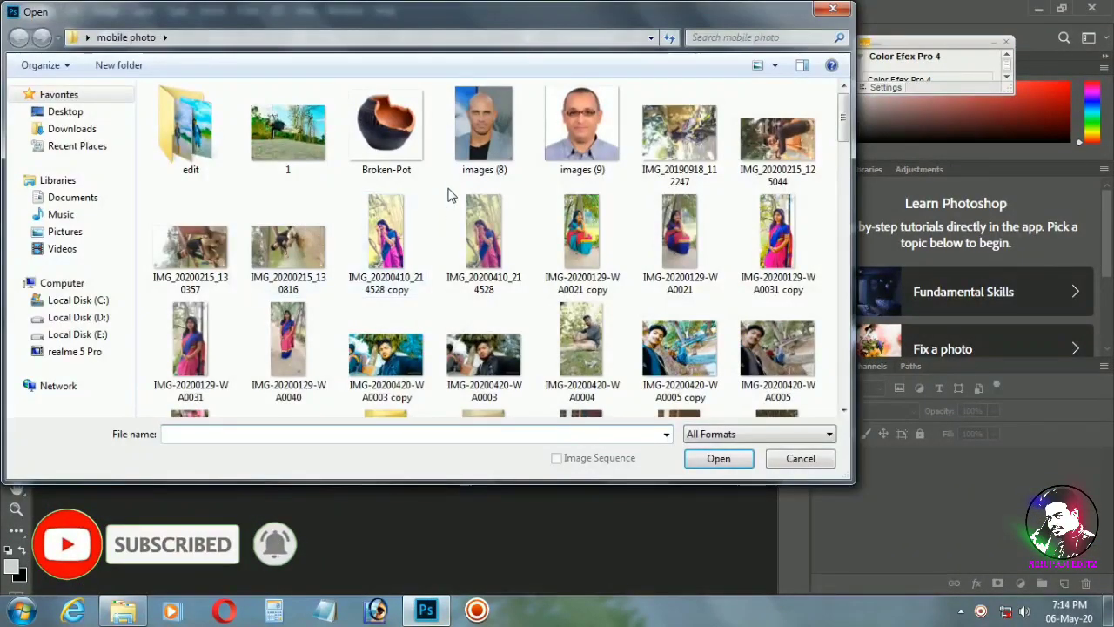
double_click(483, 131)
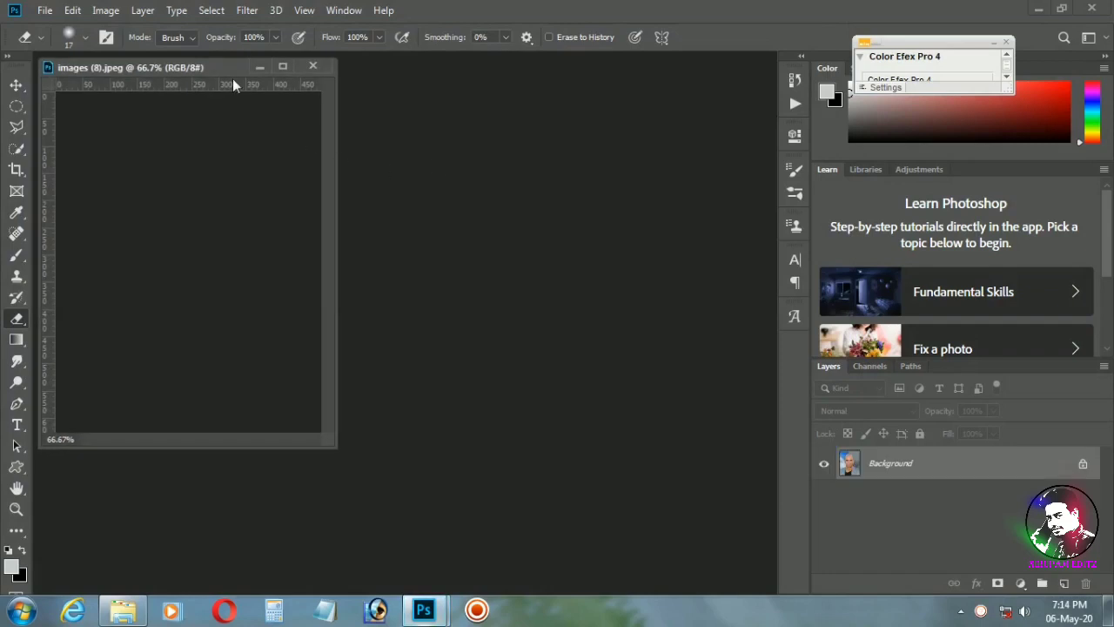
left_click_drag(222, 65, 465, 67)
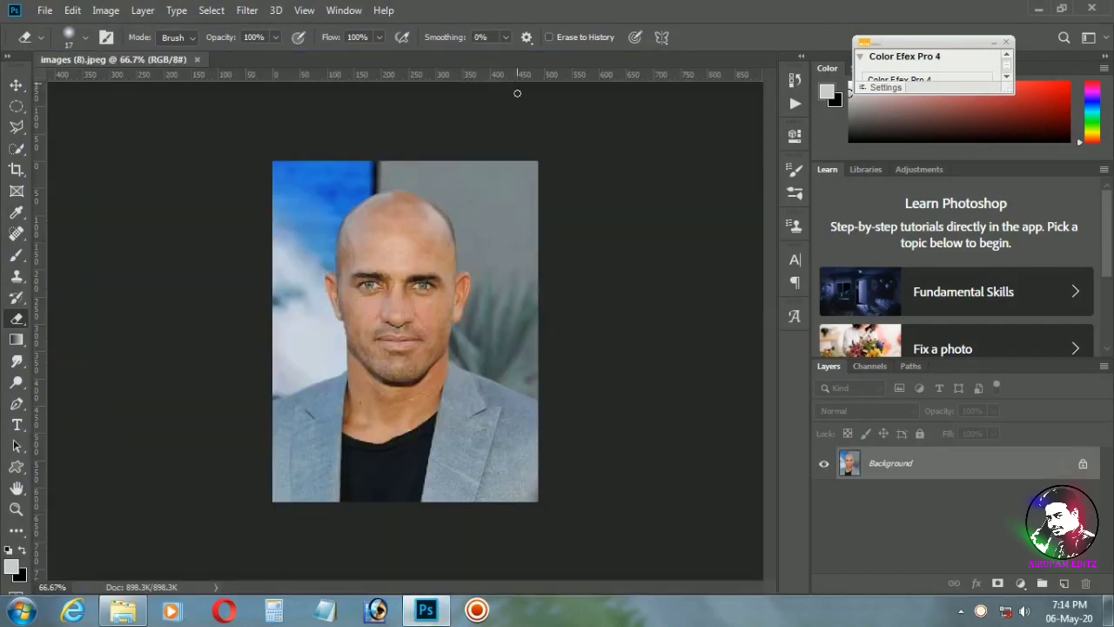
scroll(526, 135, "up", 3)
scroll(528, 135, "up", 3)
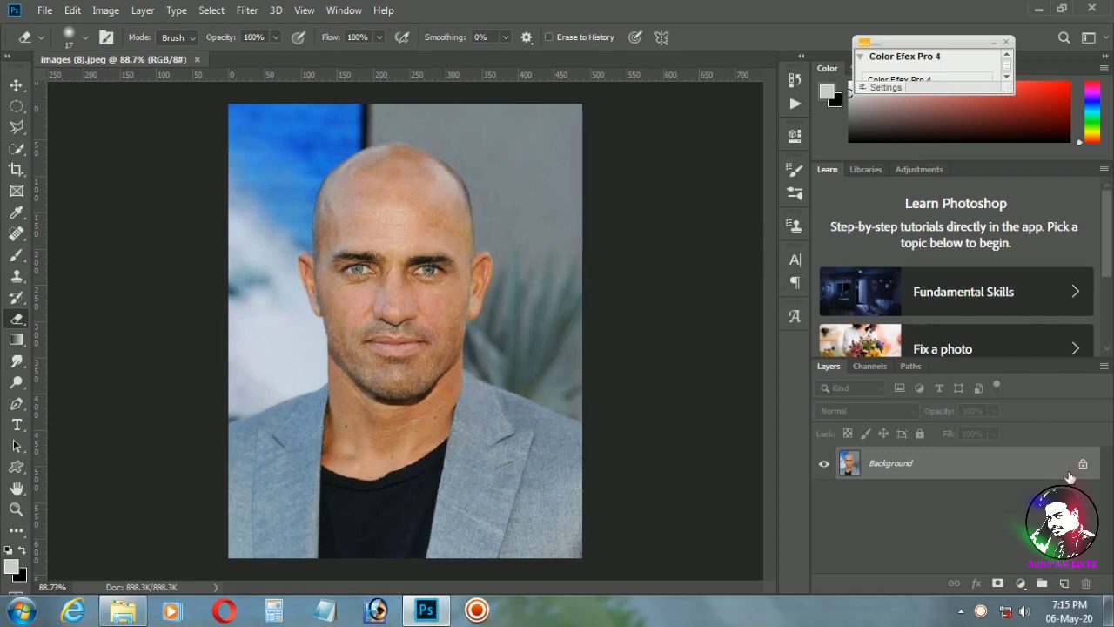
left_click(1082, 467)
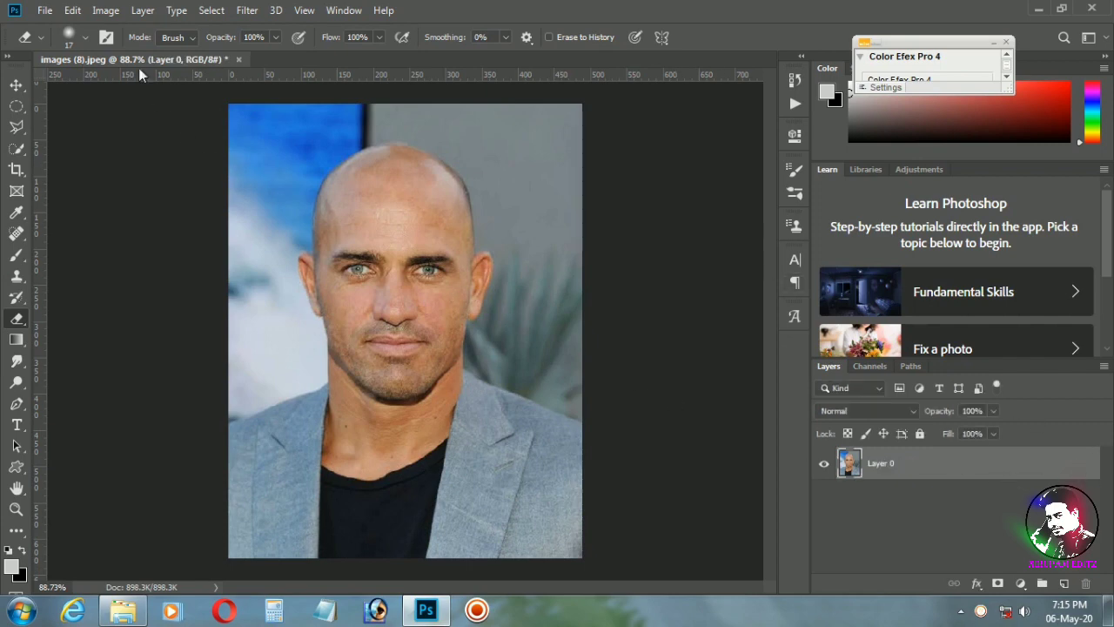
left_click(45, 12)
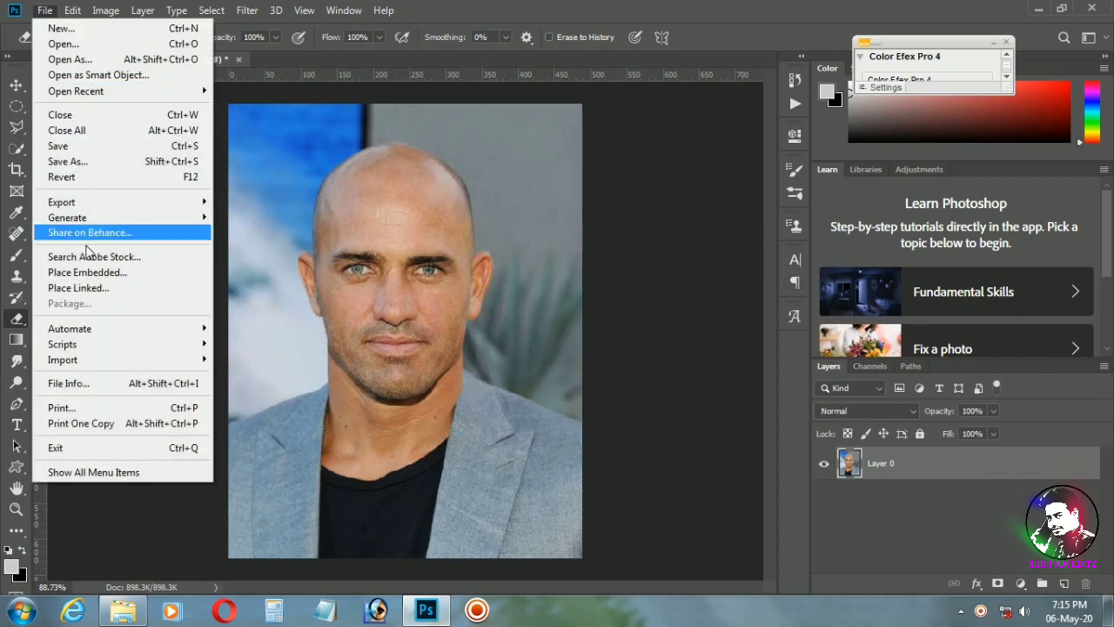
- Place Broken-Pot as an embedded image, shrink it to about a third, and set it on the head
left_click(94, 272)
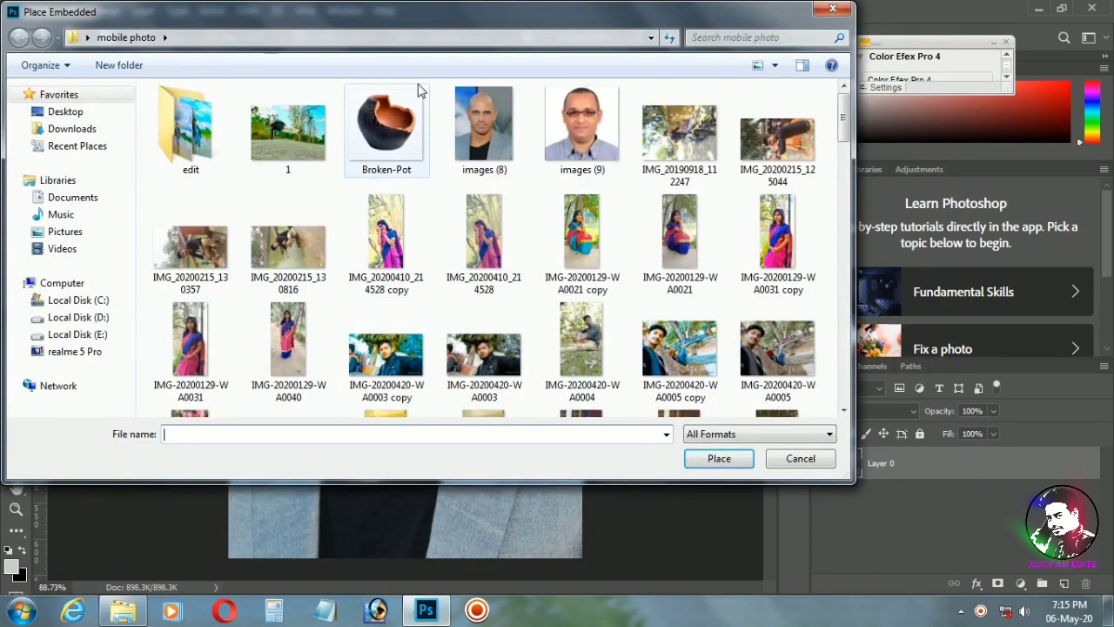
double_click(415, 111)
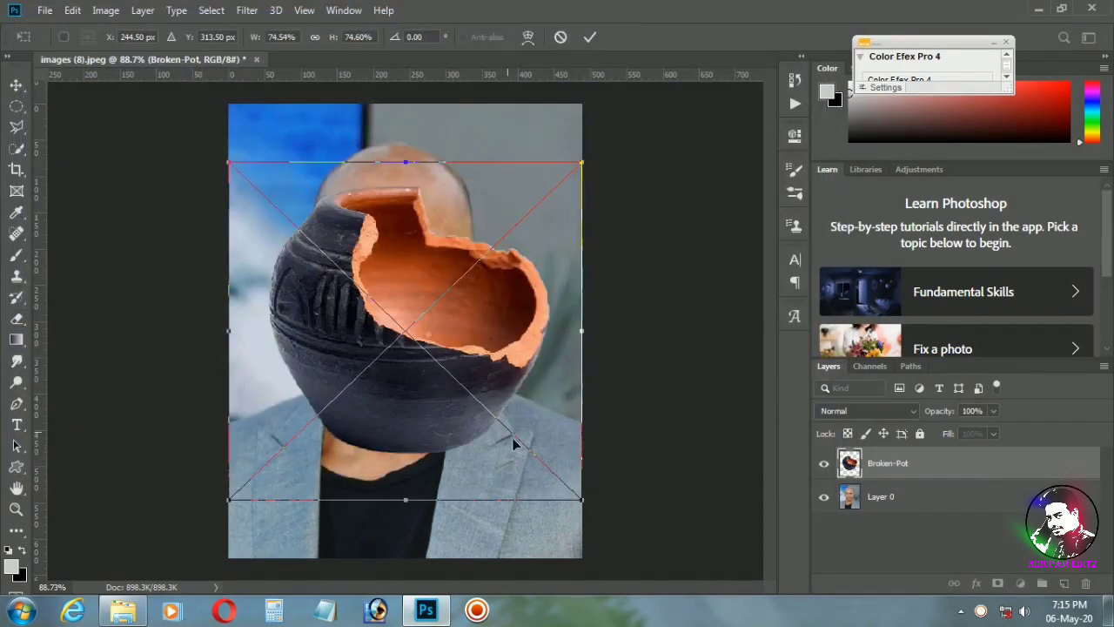
mouse_move(580, 499)
left_mouse_down()
mouse_move(529, 423)
mouse_move(429, 336)
left_mouse_up()
scroll(428, 116, "up", 3)
scroll(428, 116, "up", 1)
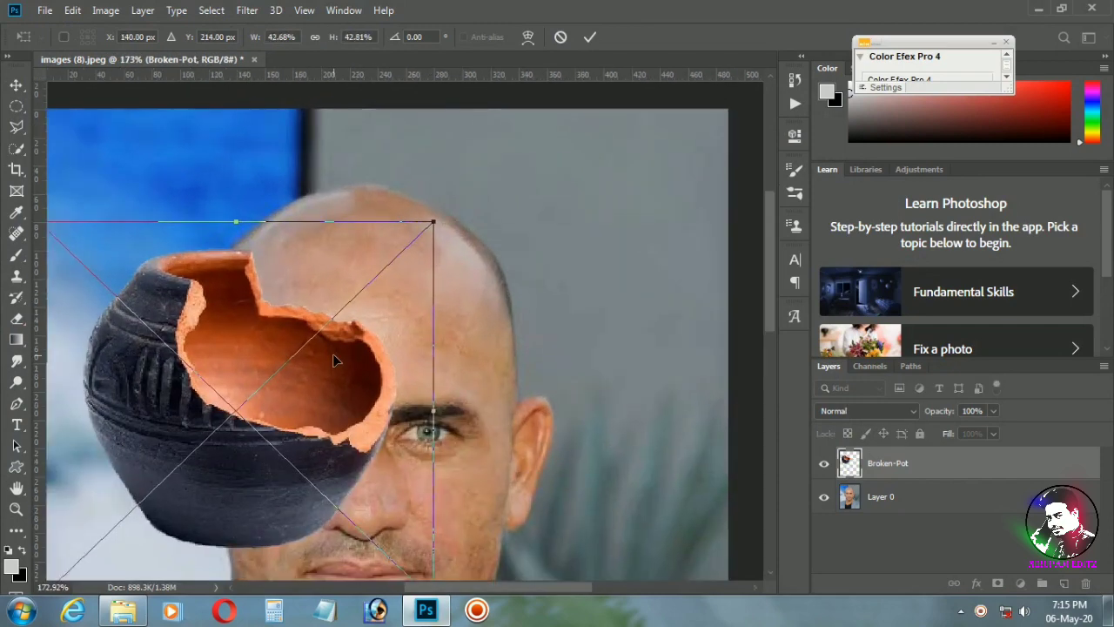
left_click_drag(323, 364, 487, 297)
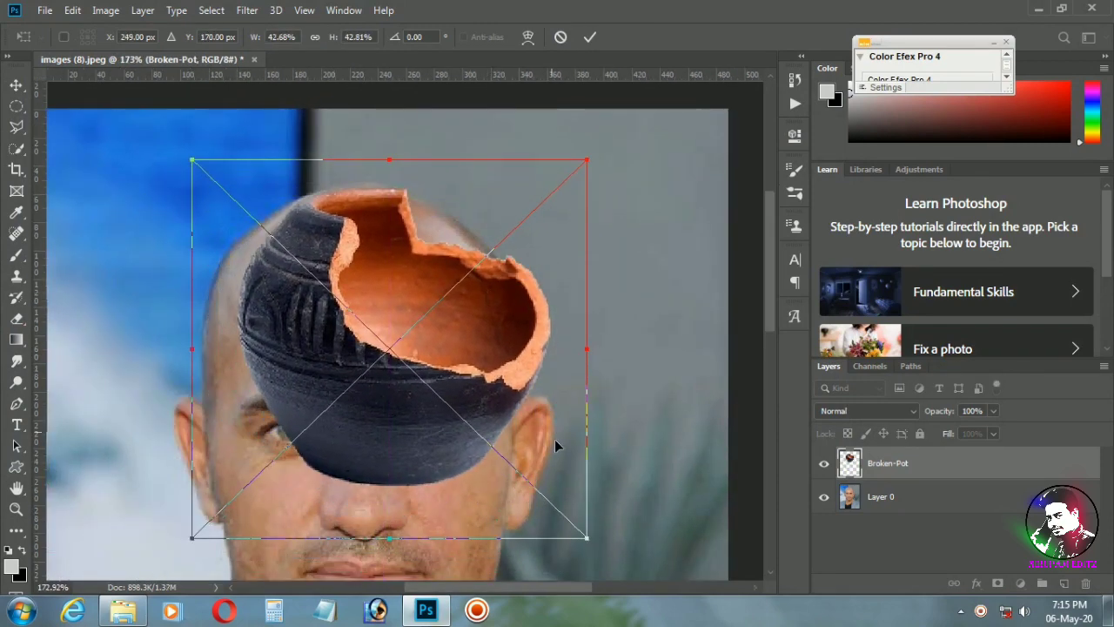
left_click_drag(587, 540, 492, 446)
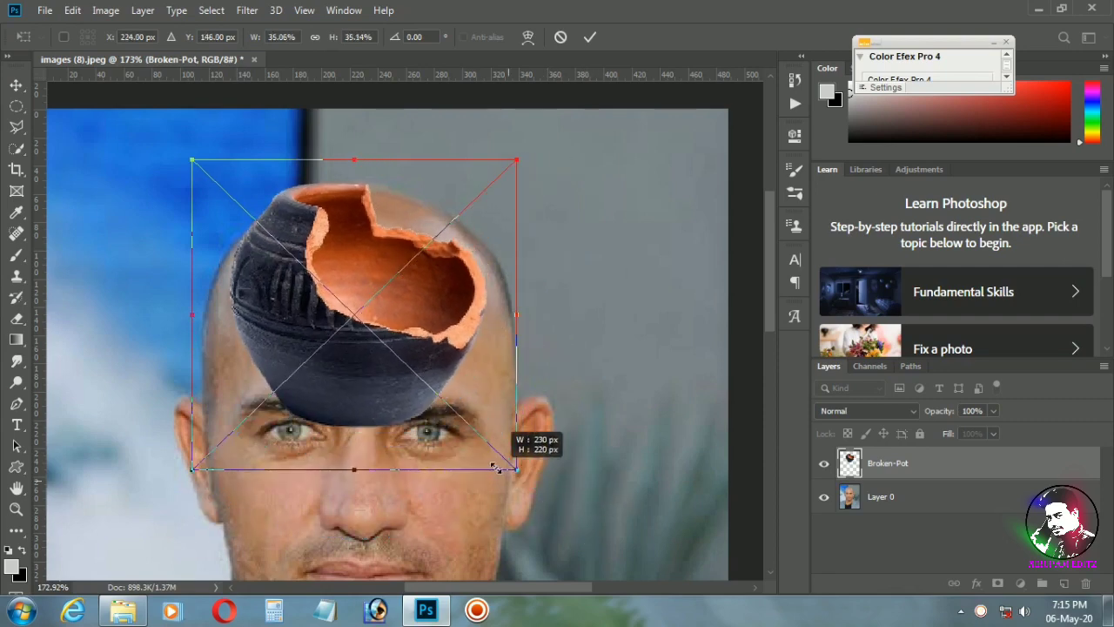
left_click_drag(428, 416, 453, 416)
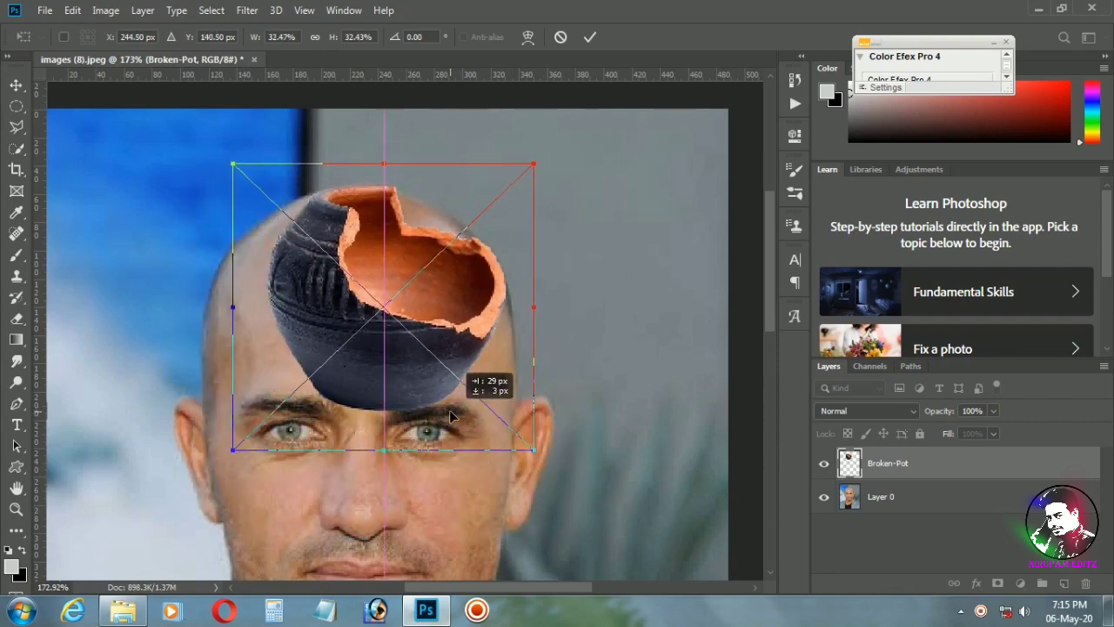
- Nudge the pot pixel by pixel into position and commit it at about 32.5%
key("Up")
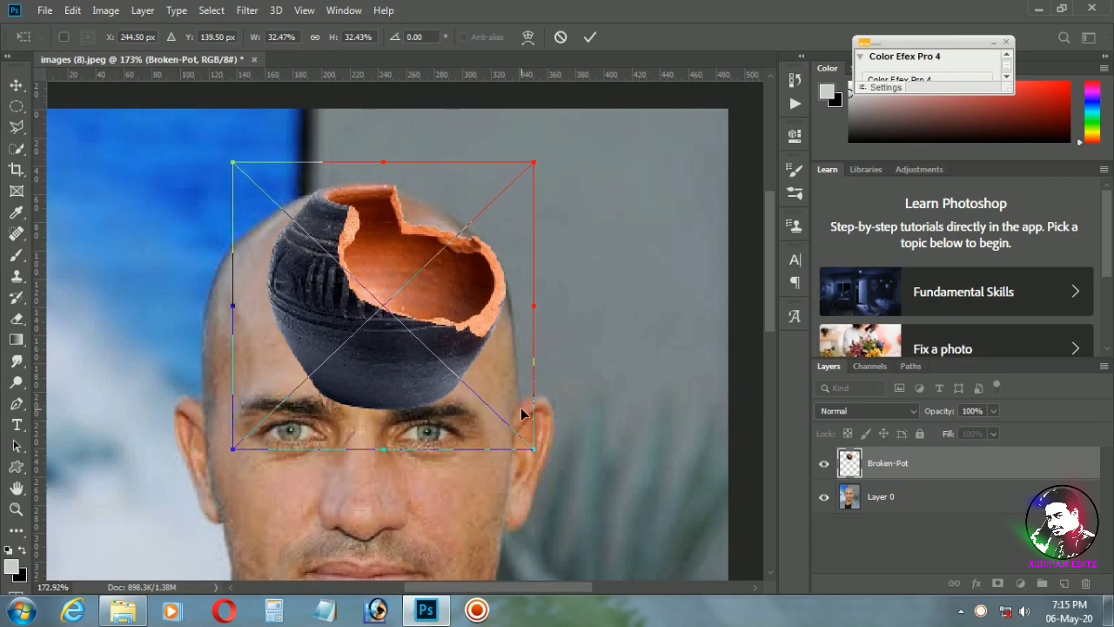
key("Down")
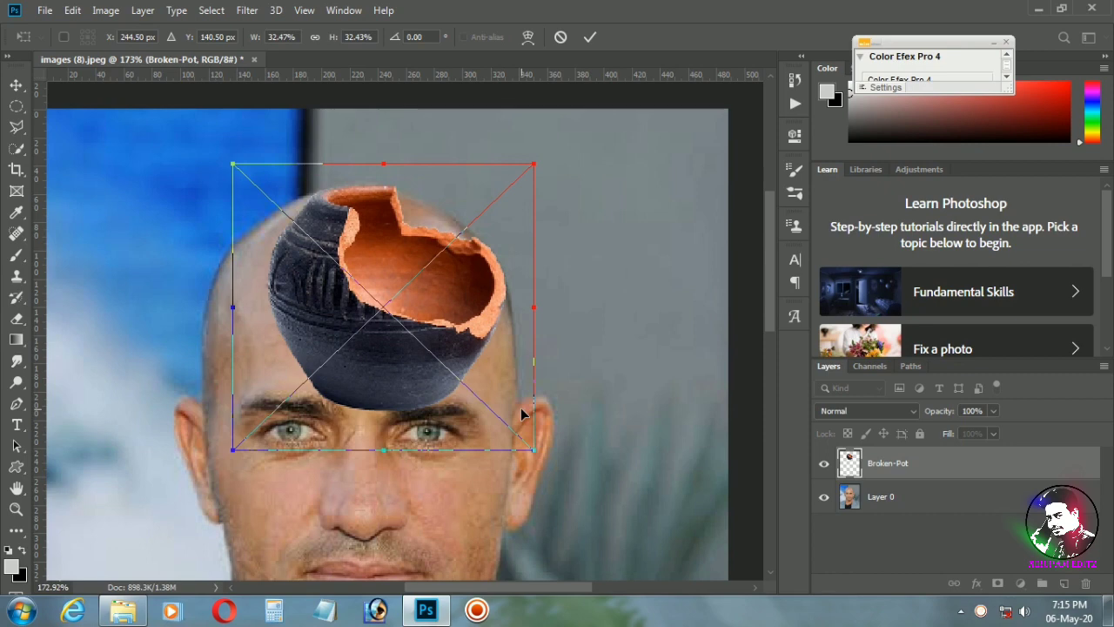
key("Up")
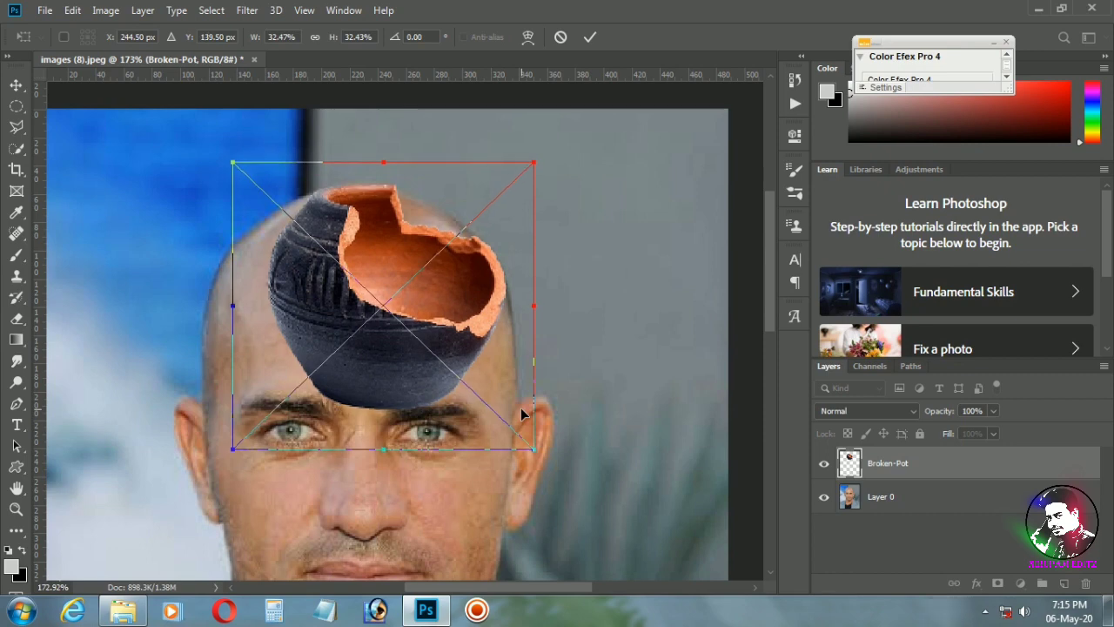
key("Right")
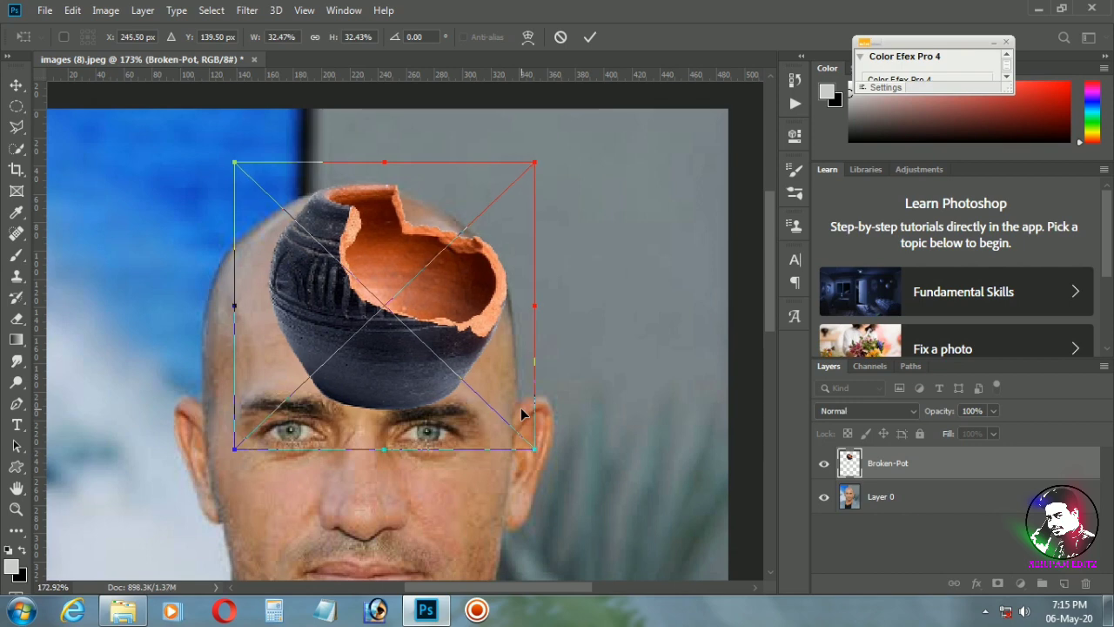
left_click(589, 40)
key("e")
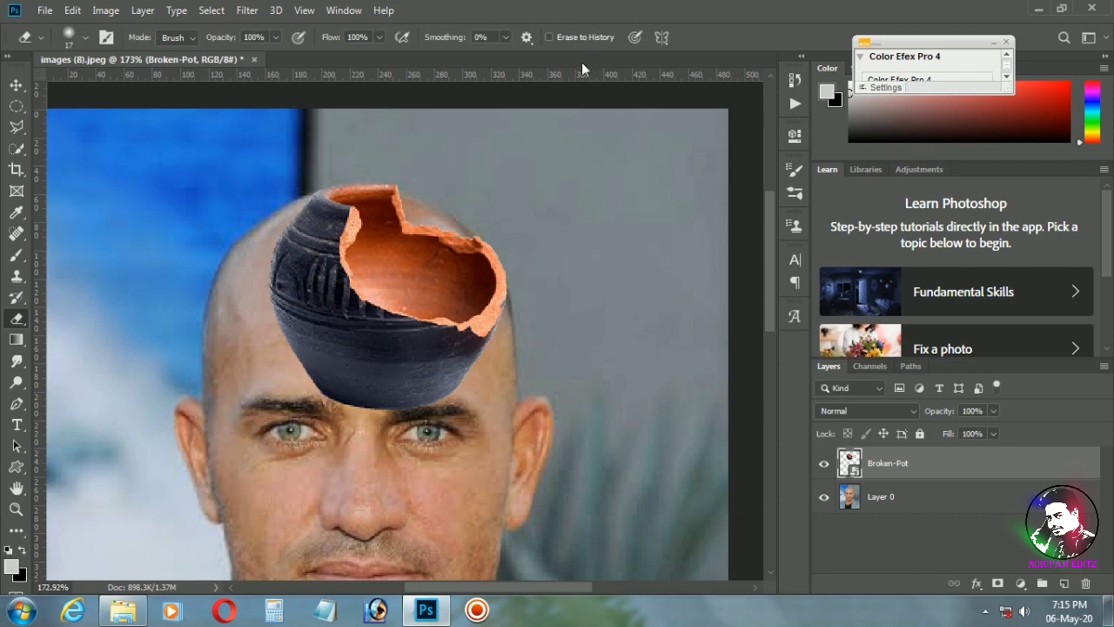
- Rasterize the Broken-Pot layer from its layer context menu
right_click(887, 464)
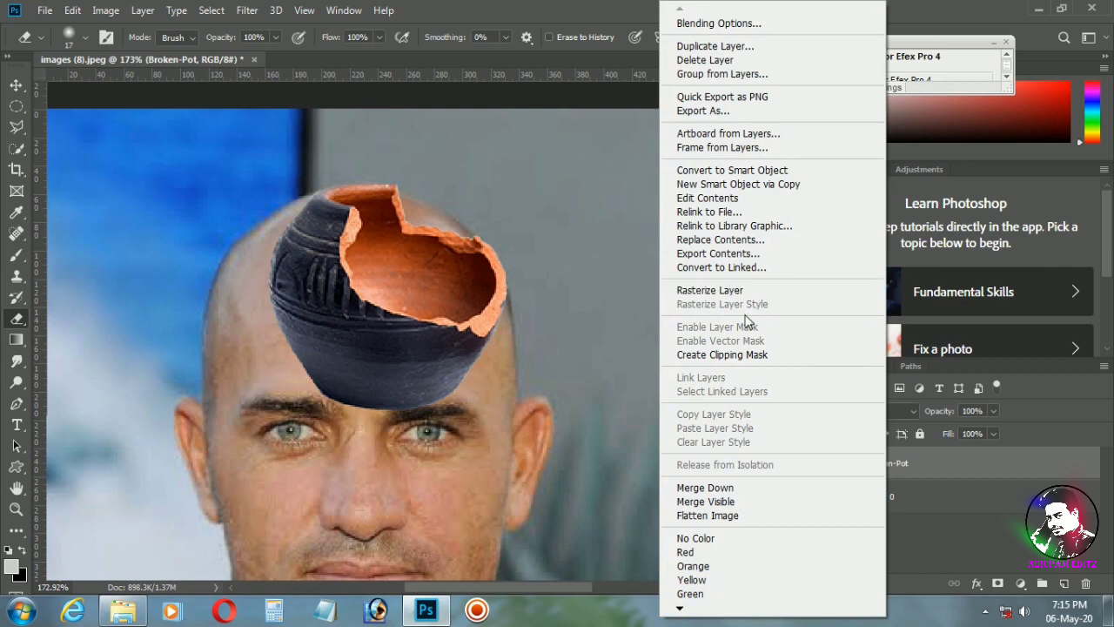
left_click(733, 292)
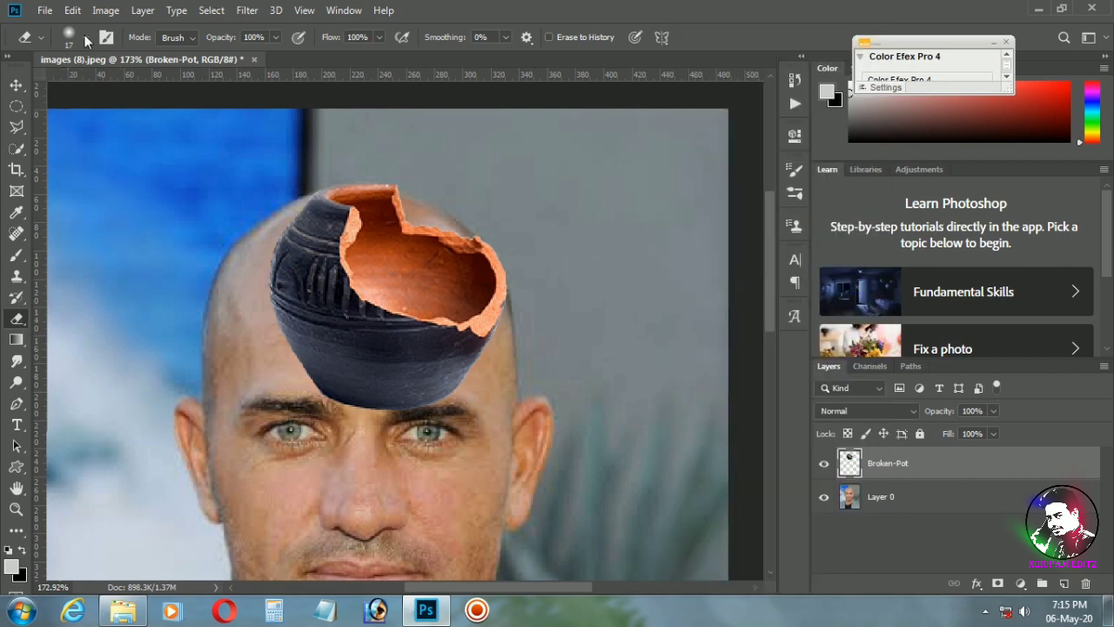
- Erase the pot's dark outer shell with a 123 px hard round eraser tip
left_click(106, 36)
left_click(642, 185)
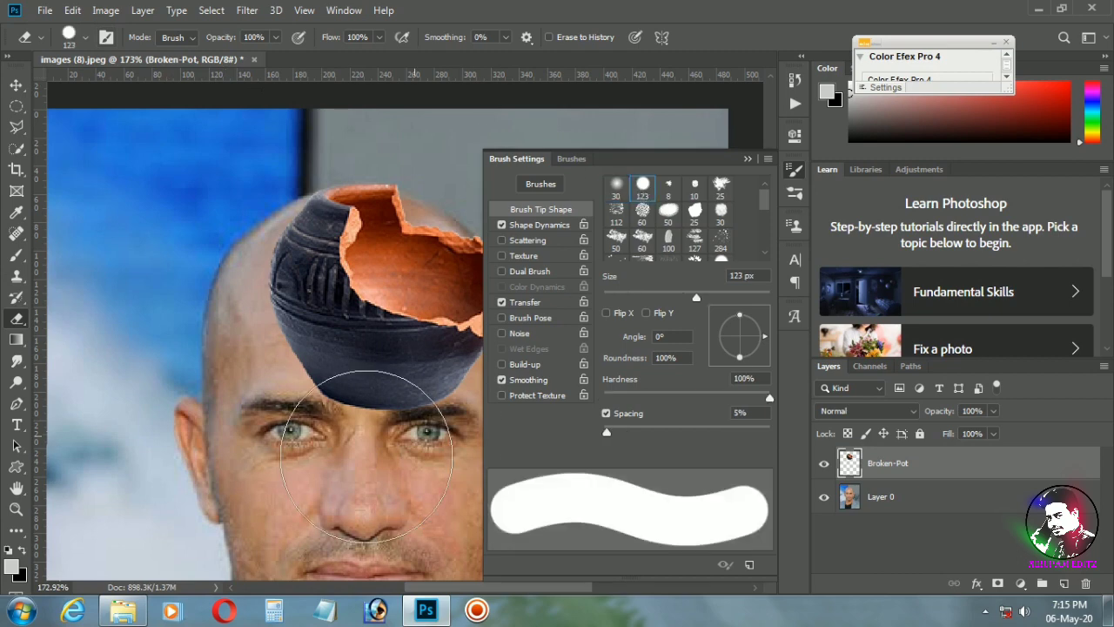
left_click(348, 409)
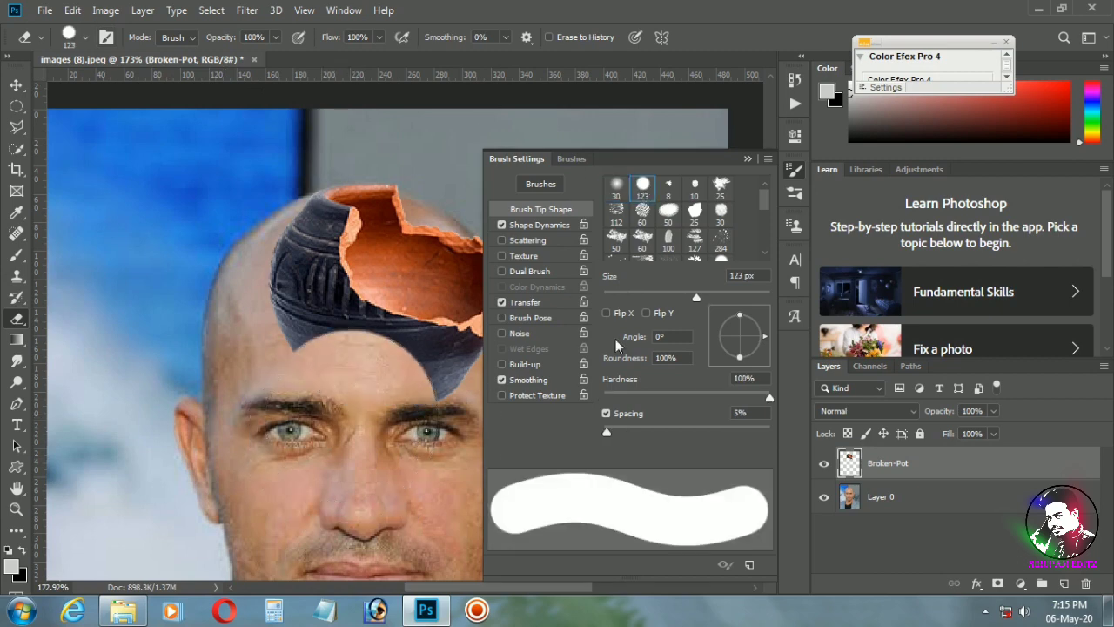
left_click(747, 160)
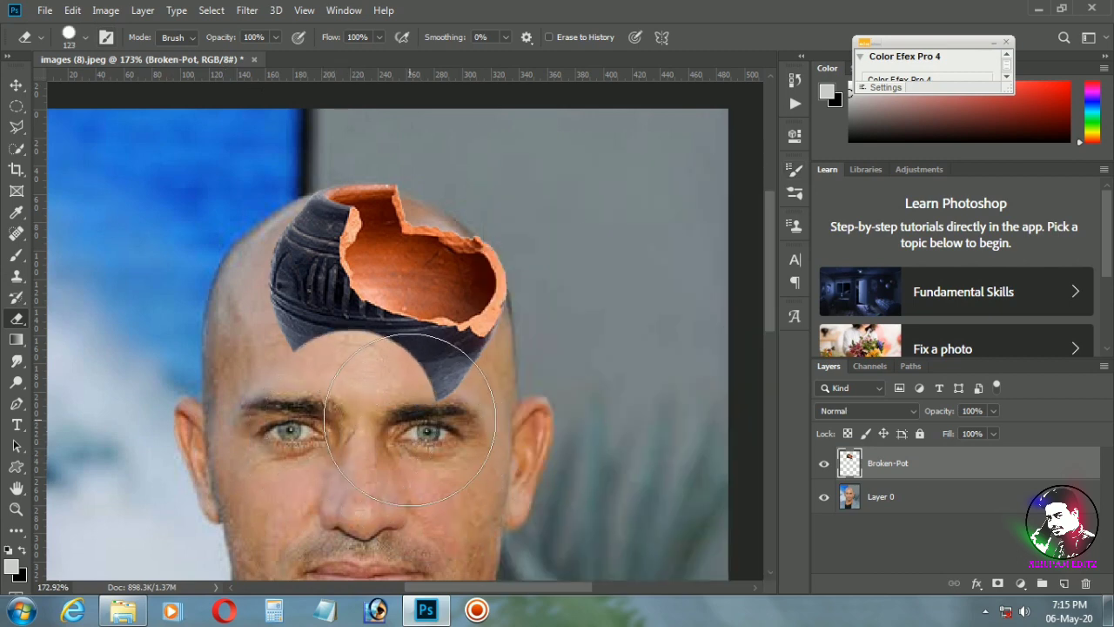
left_click_drag(336, 440, 269, 330)
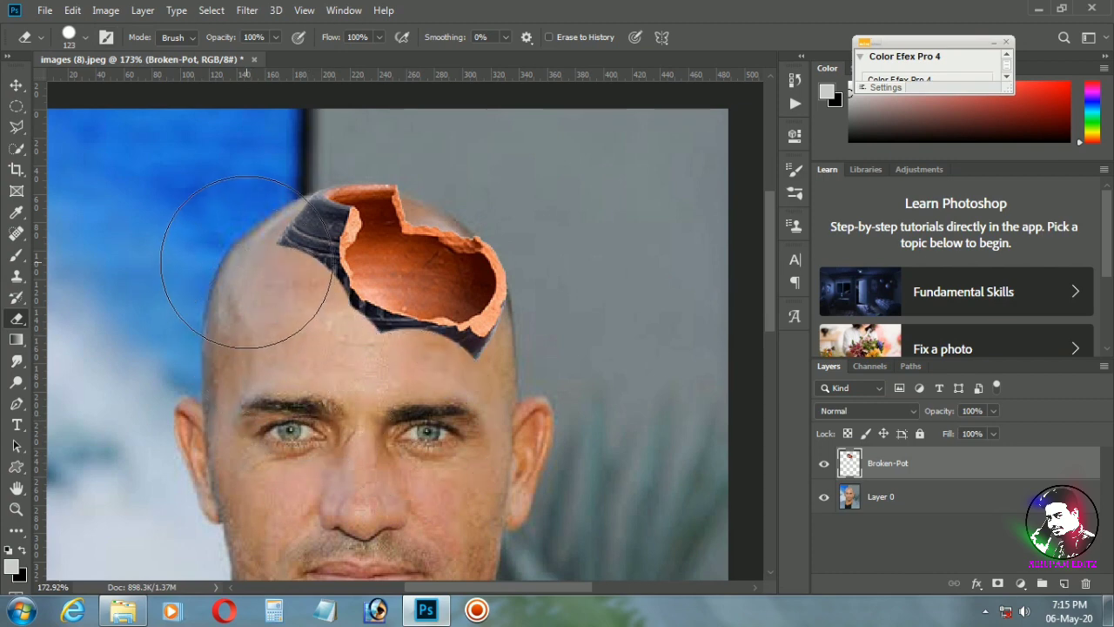
left_click_drag(246, 262, 261, 286)
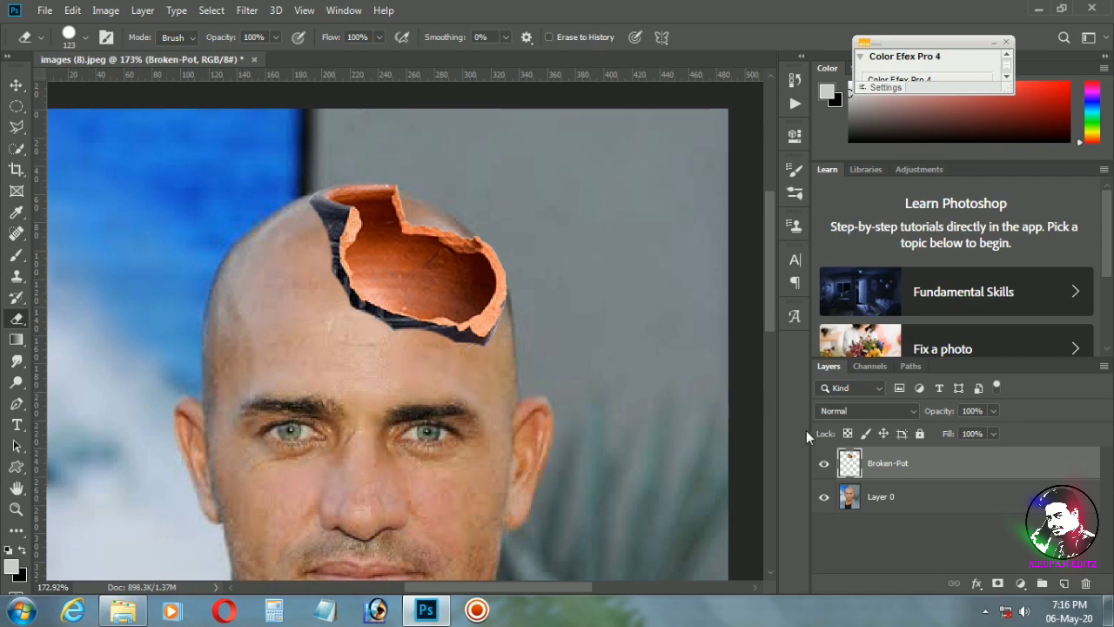
left_click(886, 502)
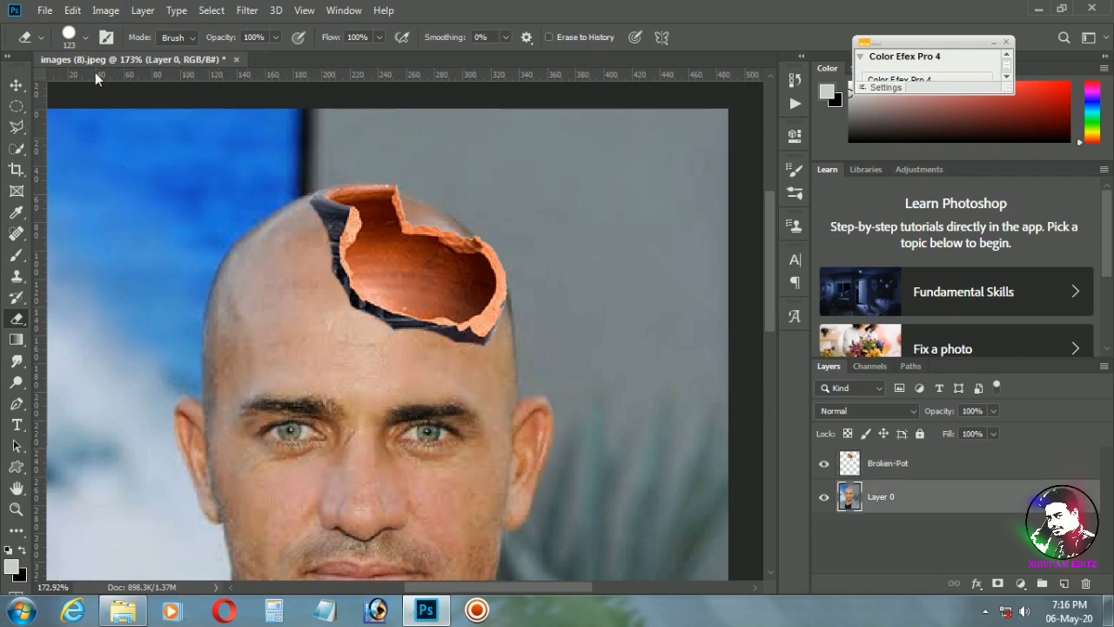
- Spot-heal Layer 0 along the pot's right and top-right edges into a clean scalp outline
left_click(107, 37)
left_click(17, 255)
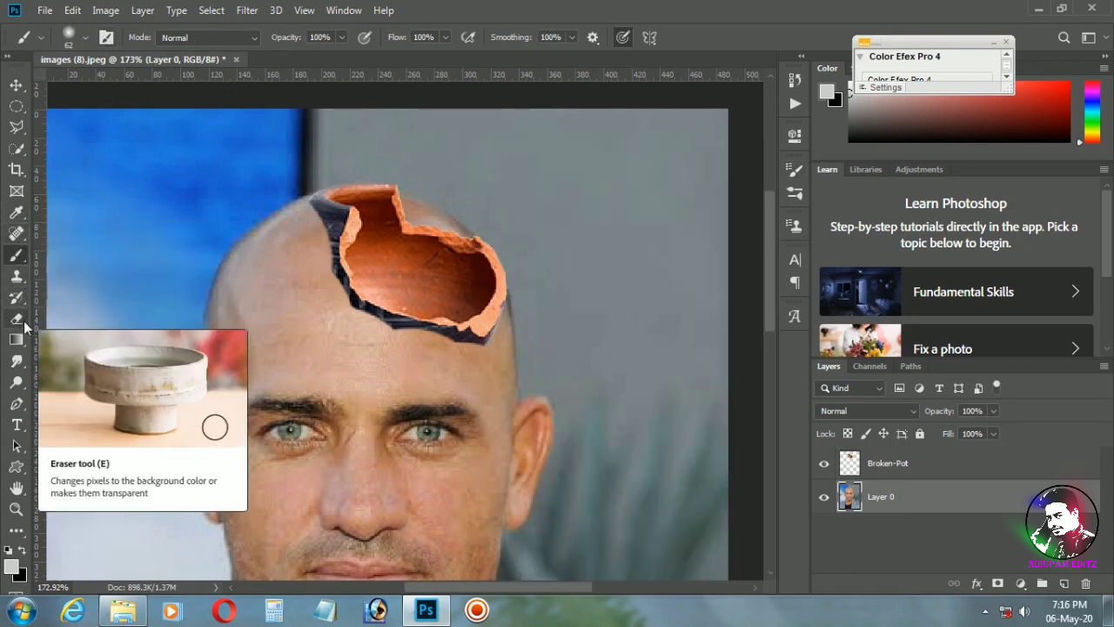
left_click(16, 234)
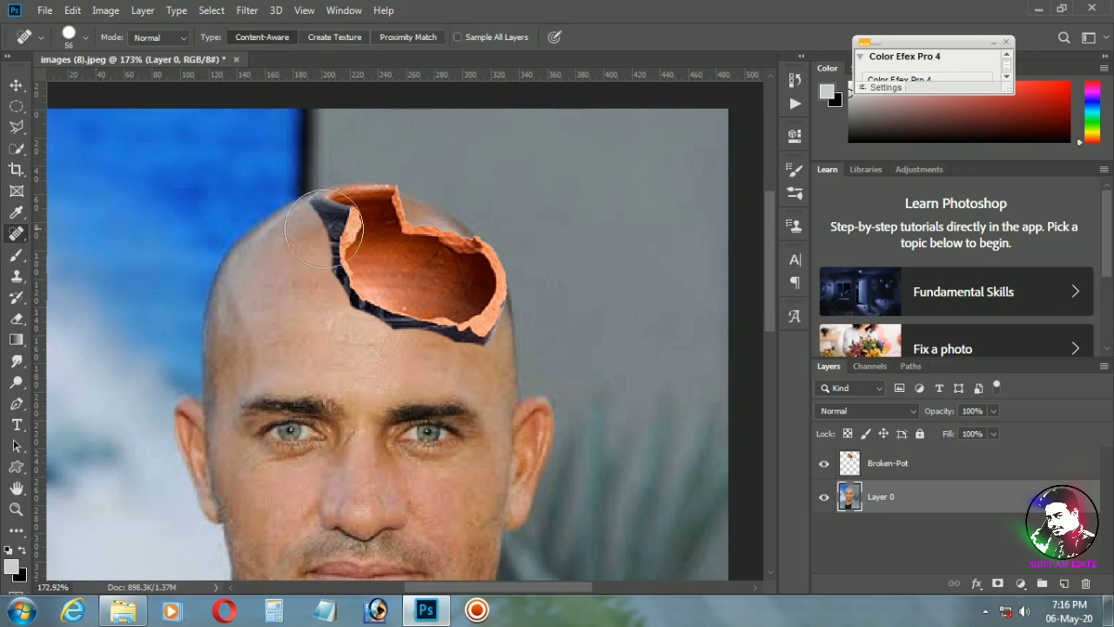
left_click(431, 197)
mouse_move(425, 200)
left_mouse_down()
mouse_move(484, 218)
mouse_move(477, 233)
mouse_move(423, 222)
mouse_move(580, 229)
mouse_move(409, 276)
left_mouse_up()
left_click(444, 213)
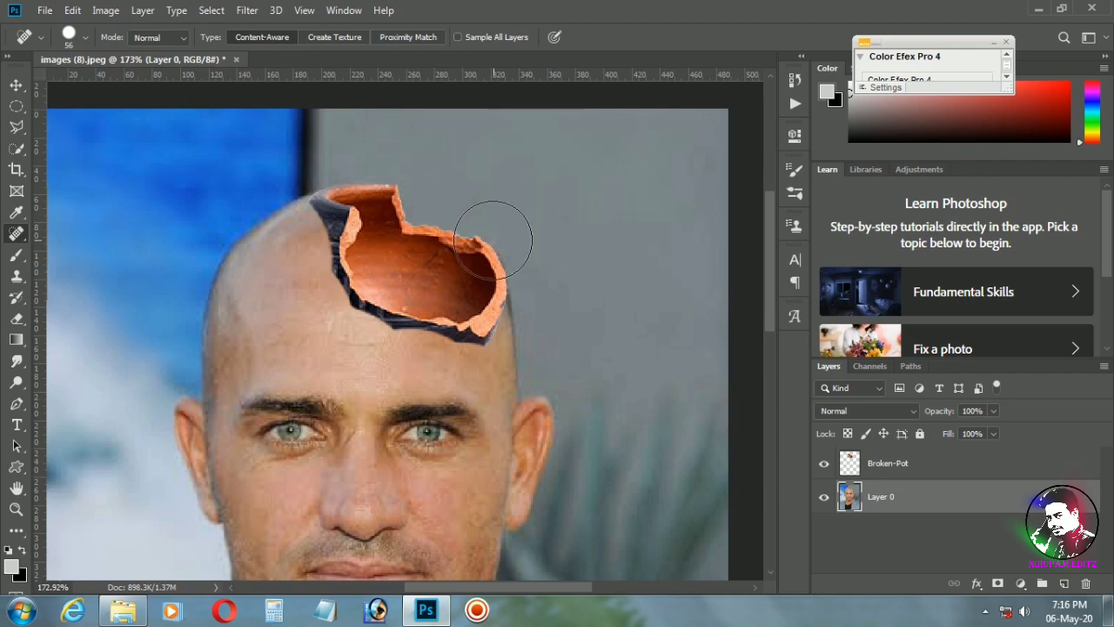
left_click_drag(492, 239, 311, 298)
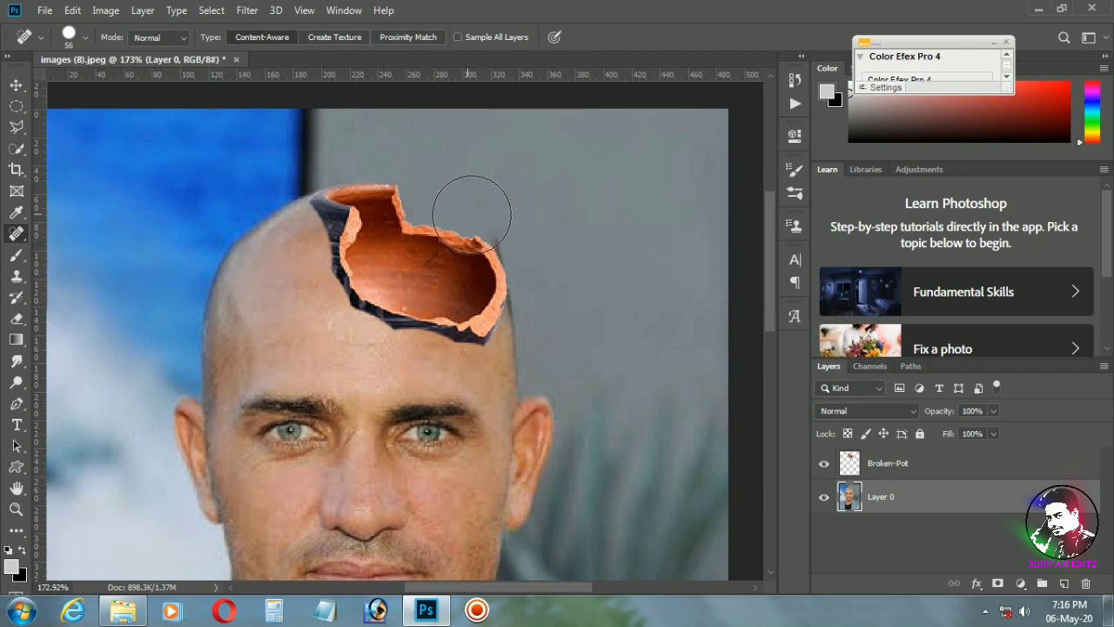
left_click_drag(472, 213, 477, 252)
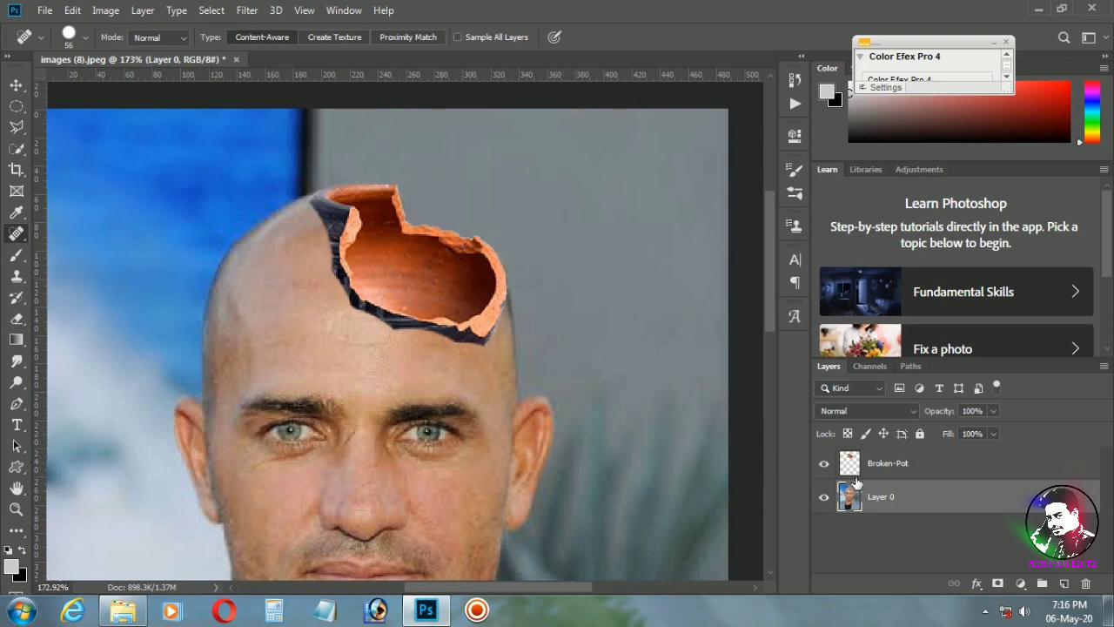
- Select the Broken-Pot layer and set the Eraser to a 30 px soft round tip
left_click(896, 461)
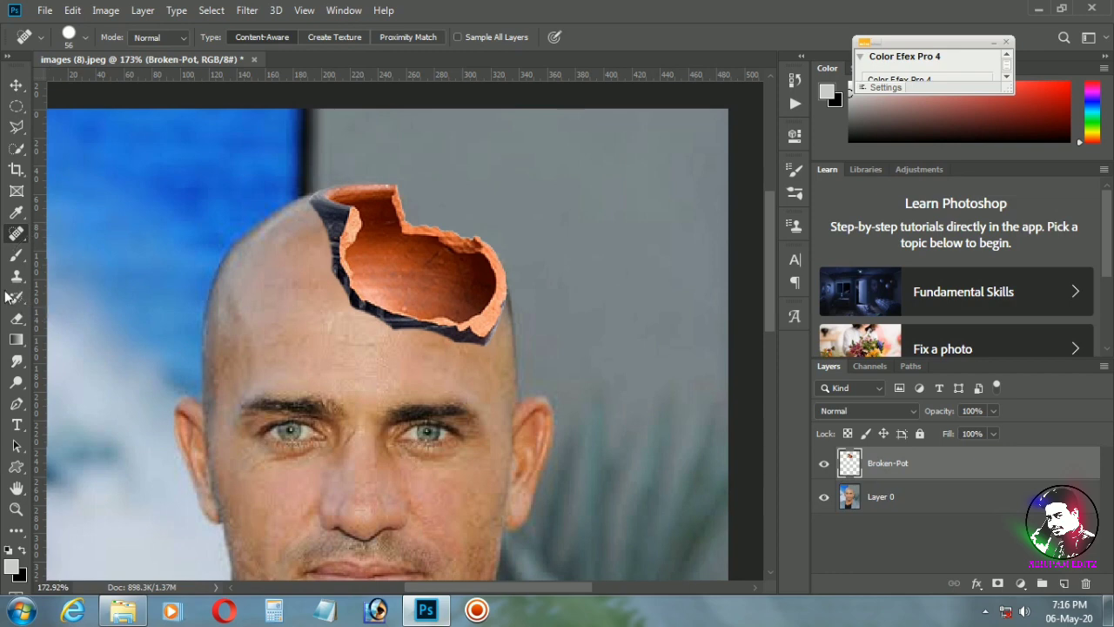
left_click(14, 259)
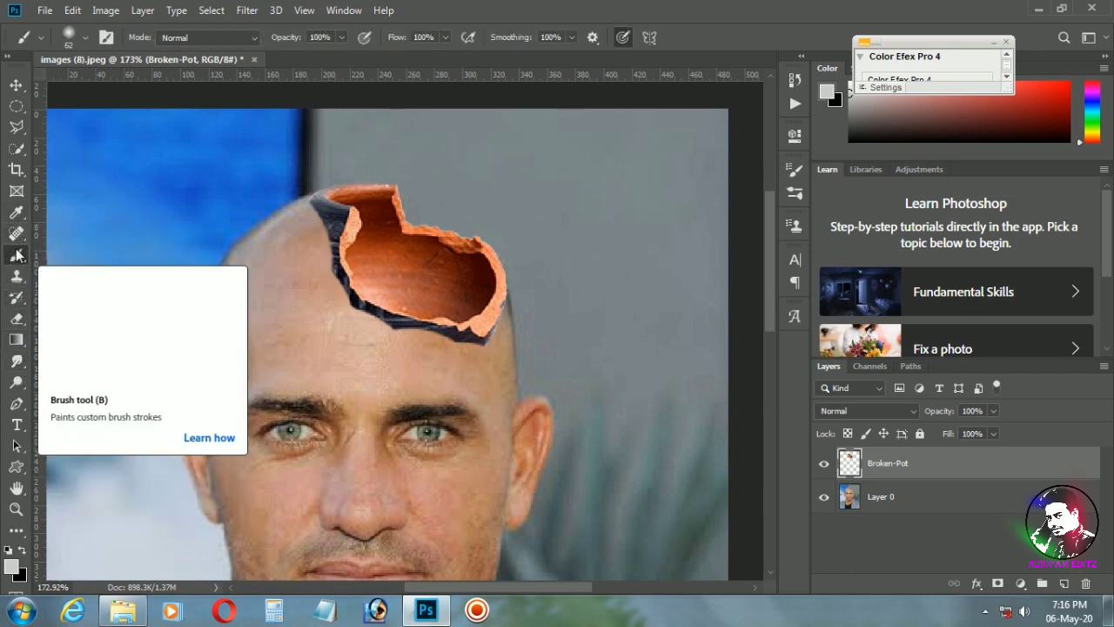
left_click(16, 318)
left_click(78, 318)
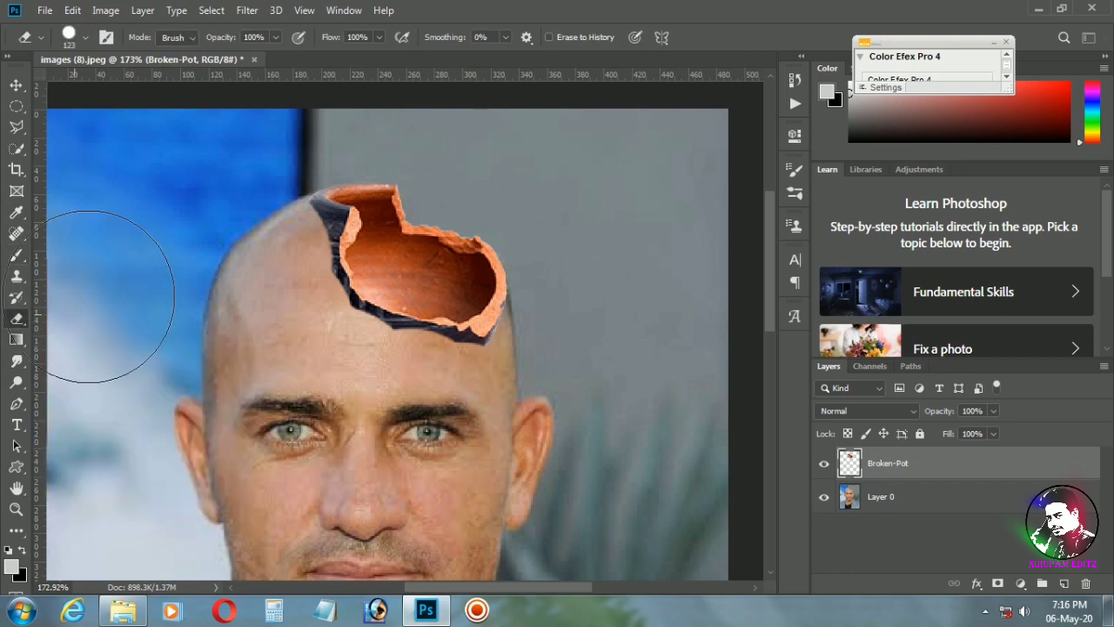
left_click(107, 36)
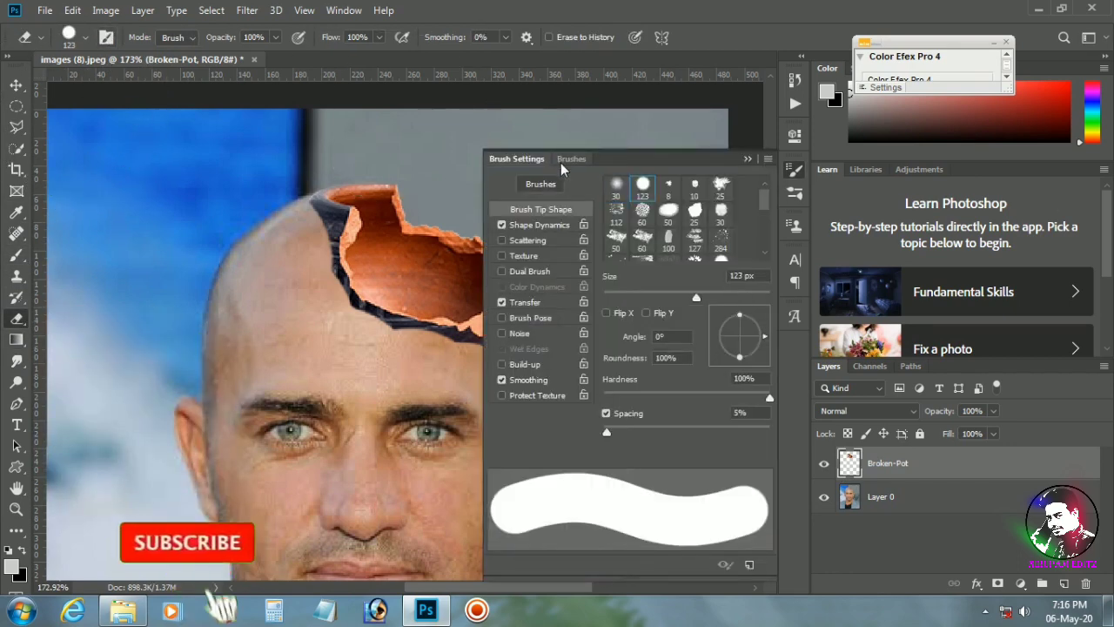
left_click(615, 187)
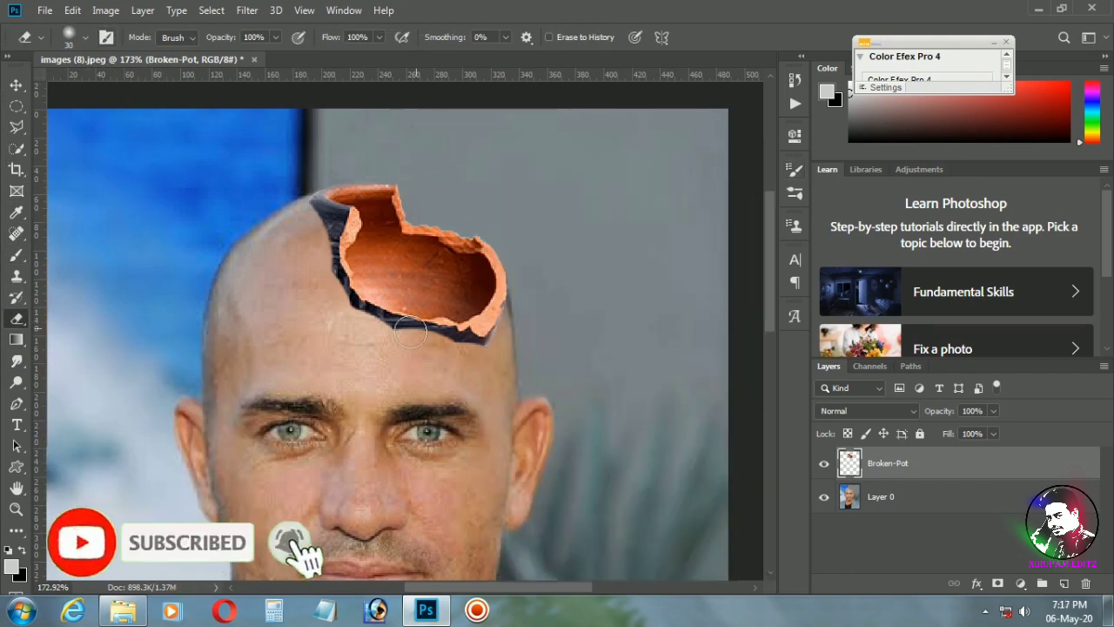
scroll(402, 274, "up", 3)
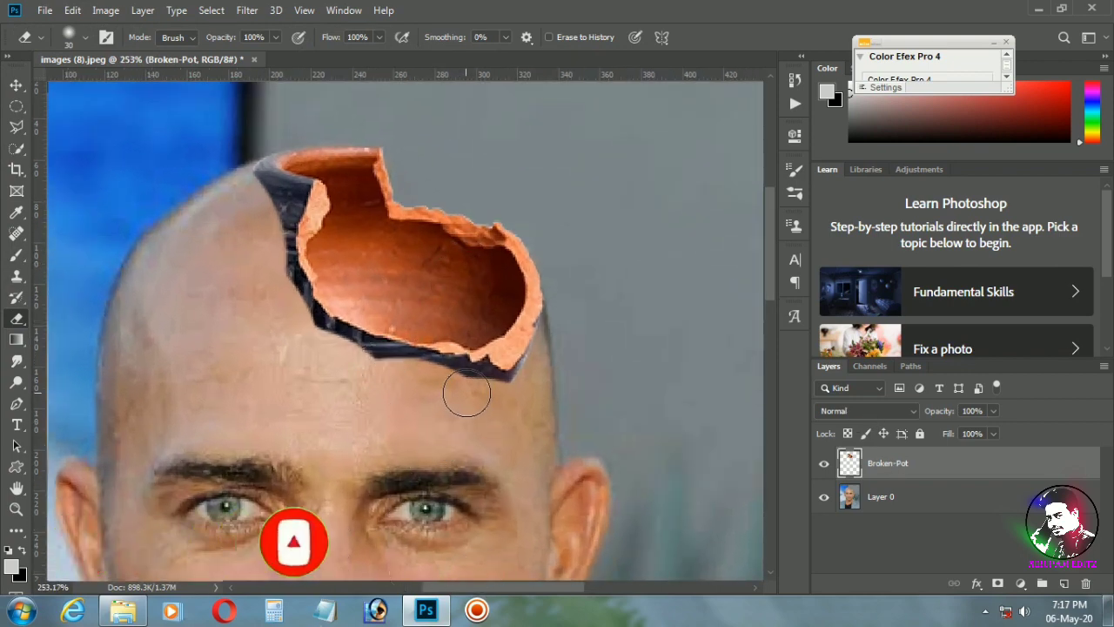
- Erase the dark band under the pot's bottom rim with a 20 px, 0% hardness eraser
mouse_move(473, 391)
left_mouse_down()
mouse_move(490, 390)
mouse_move(490, 378)
mouse_move(482, 387)
mouse_move(502, 393)
mouse_move(551, 336)
mouse_move(551, 363)
mouse_move(527, 368)
mouse_move(554, 322)
mouse_move(520, 380)
mouse_move(403, 384)
left_mouse_up()
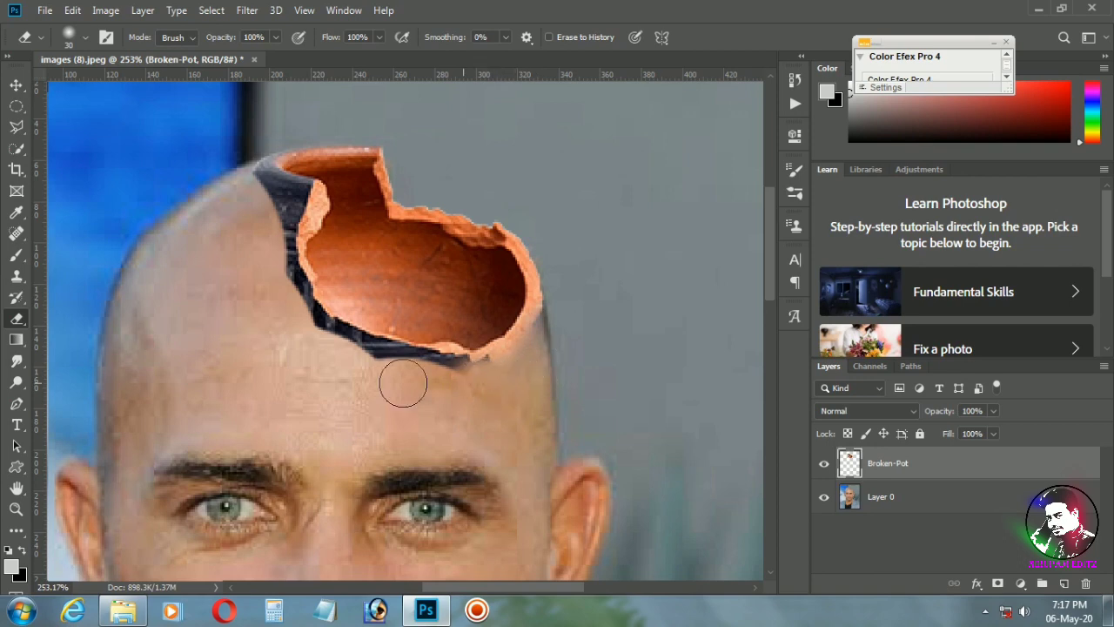
left_click(84, 39)
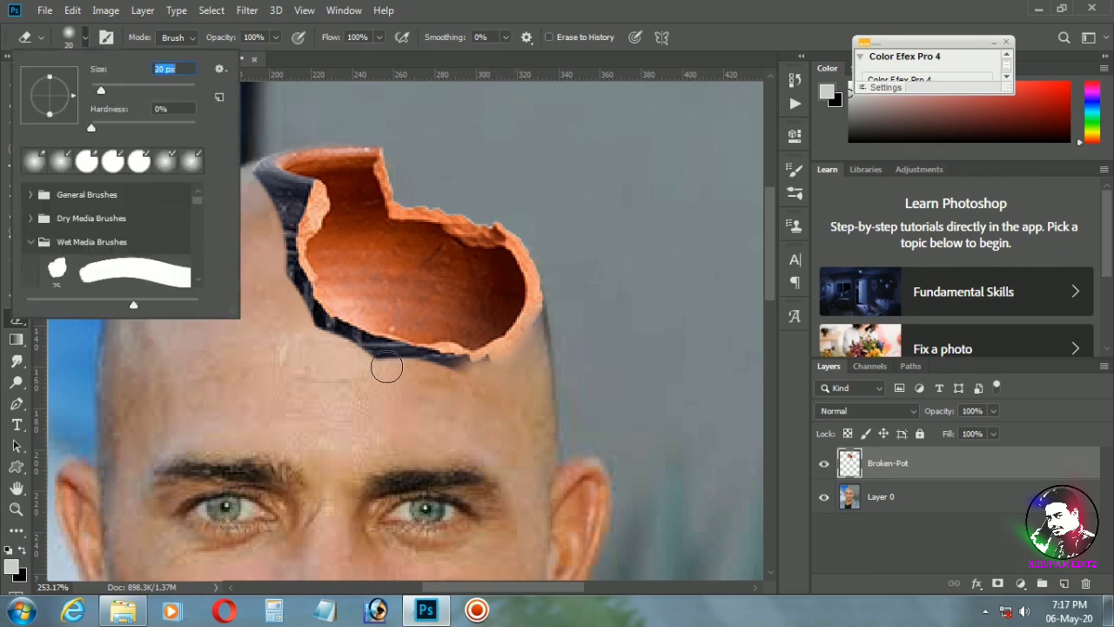
left_click(386, 366)
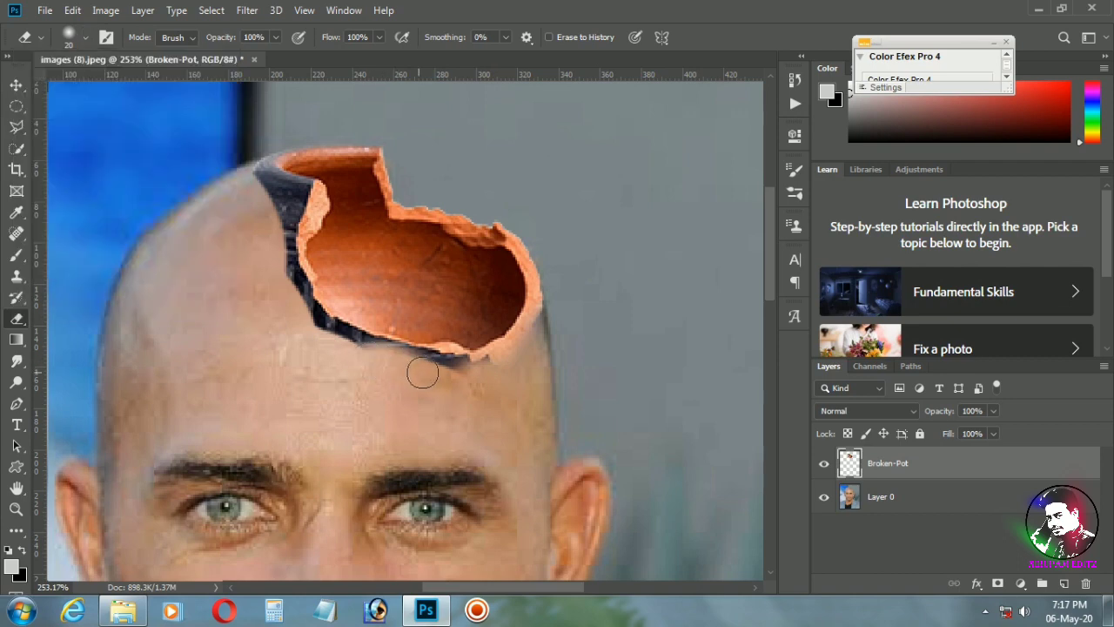
mouse_move(422, 373)
left_mouse_down()
mouse_move(475, 378)
mouse_move(410, 373)
mouse_move(456, 369)
left_mouse_up()
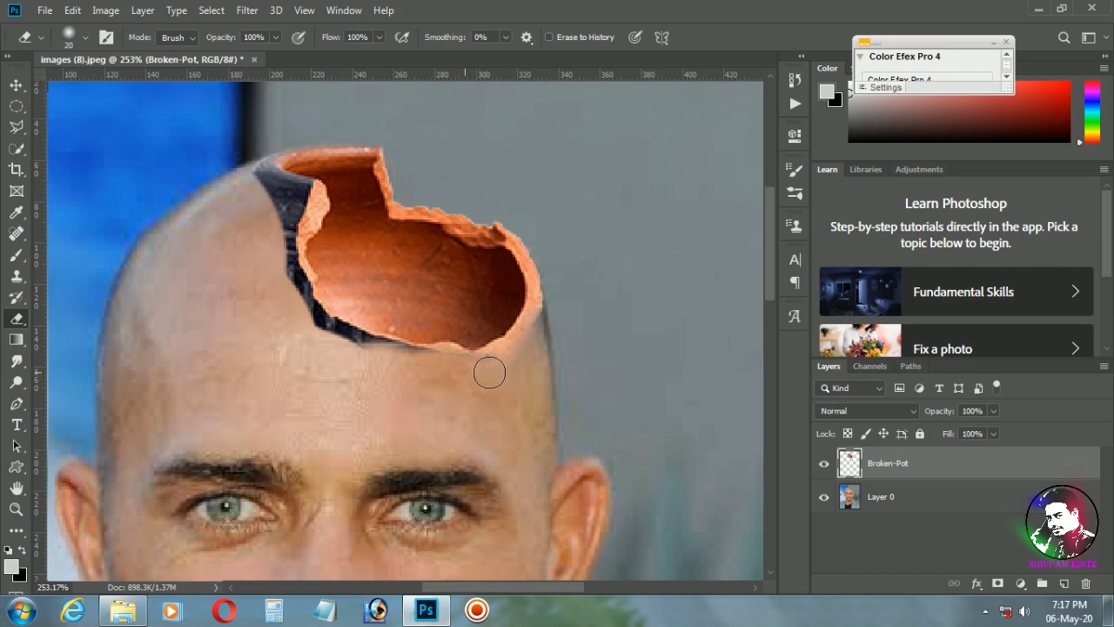
mouse_move(410, 363)
left_mouse_down()
mouse_move(303, 325)
mouse_move(384, 360)
mouse_move(311, 319)
mouse_move(274, 264)
mouse_move(298, 308)
mouse_move(287, 274)
left_mouse_up()
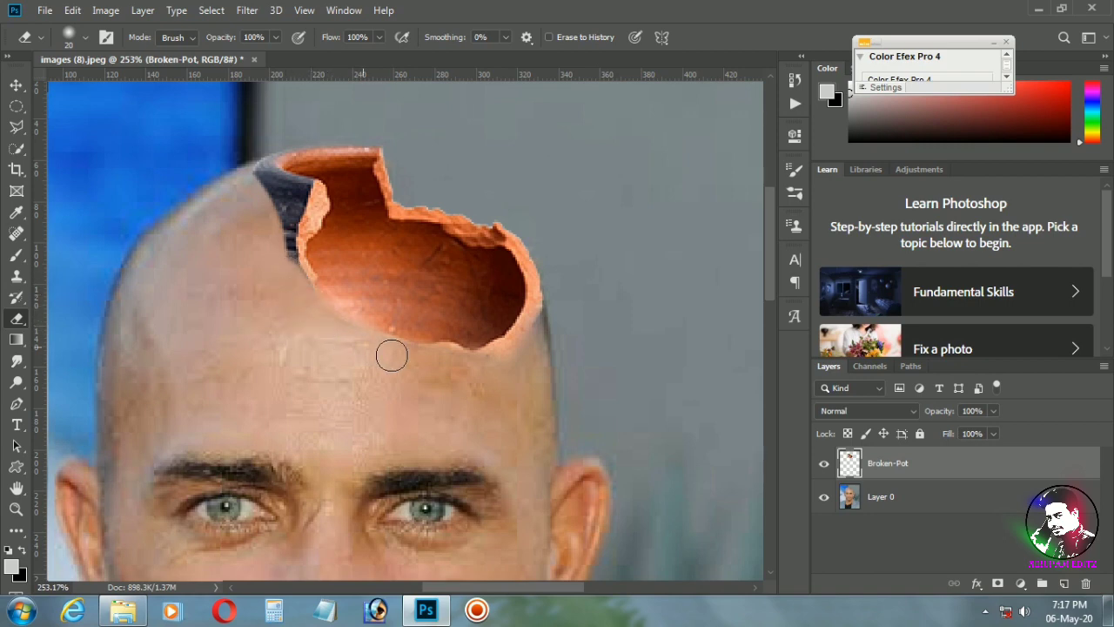
scroll(241, 251, "up", 2)
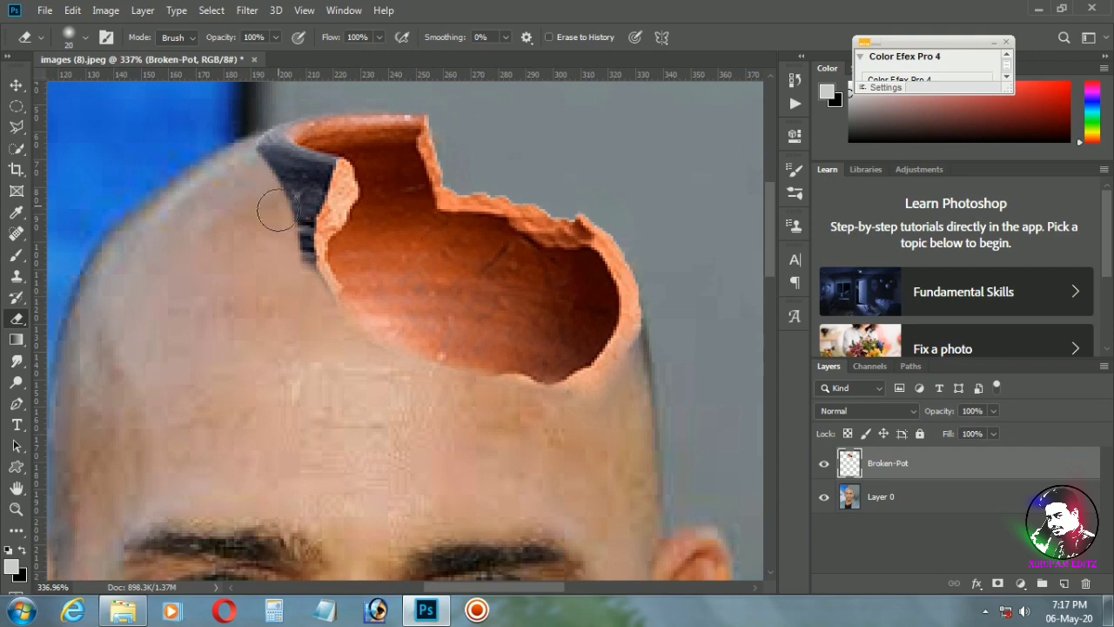
- Erase the last dark strip along the pot's upper-left edge
mouse_move(301, 289)
left_mouse_down()
mouse_move(306, 191)
mouse_move(262, 143)
mouse_move(310, 179)
mouse_move(299, 199)
mouse_move(314, 174)
left_mouse_up()
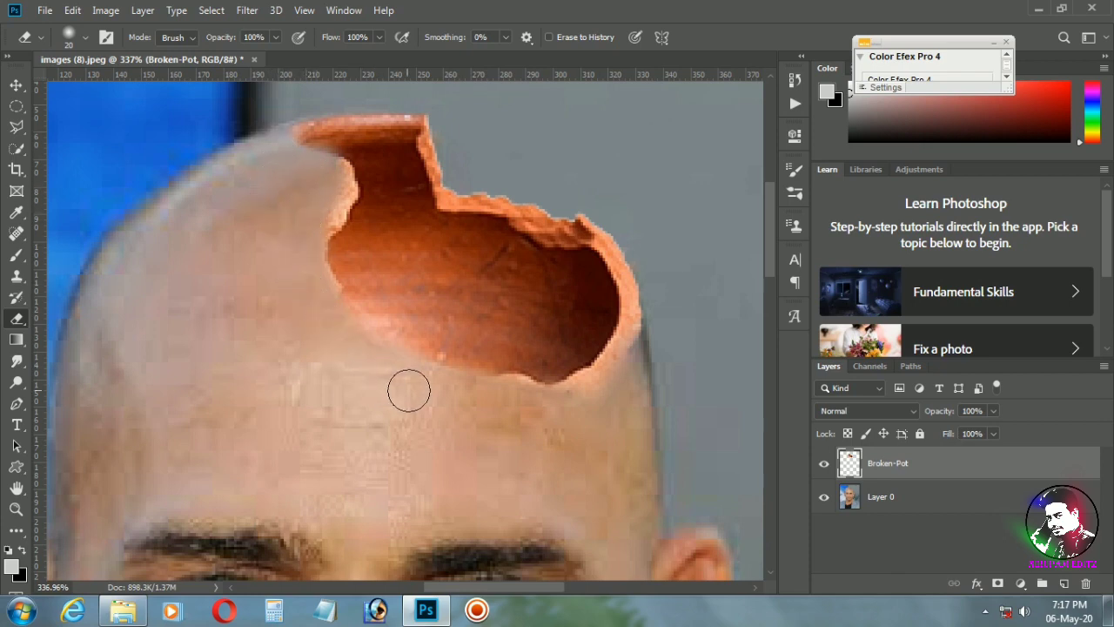
- Toggle the Broken-Pot layer's visibility to compare the head with and without the pot
scroll(599, 405, "down", 2)
scroll(599, 405, "down", 1)
scroll(539, 383, "down", 2)
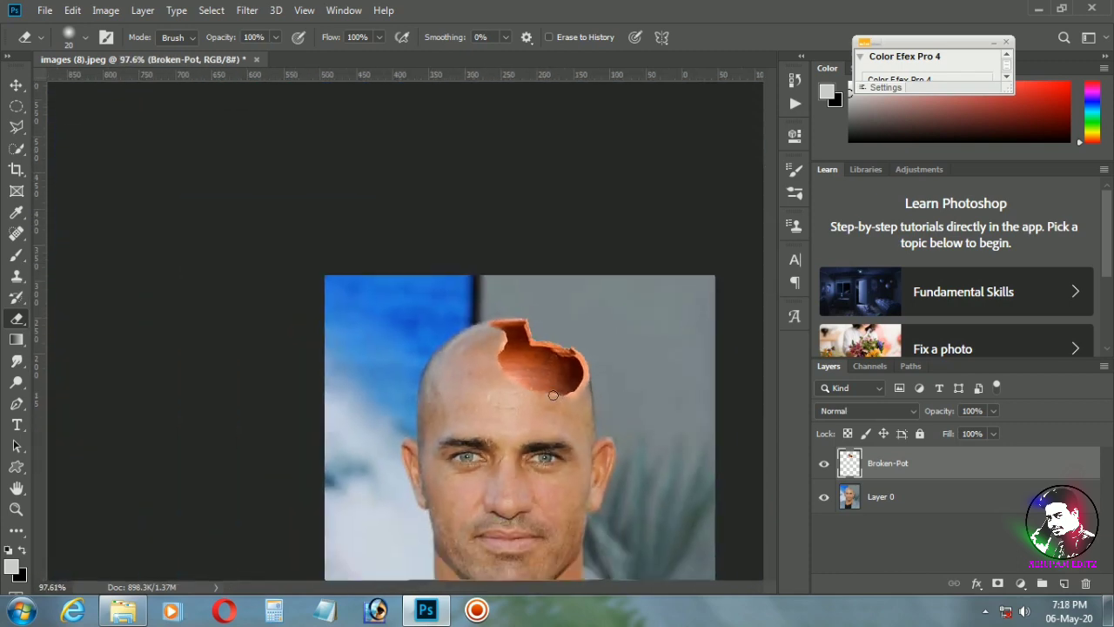
scroll(494, 367, "down", 1)
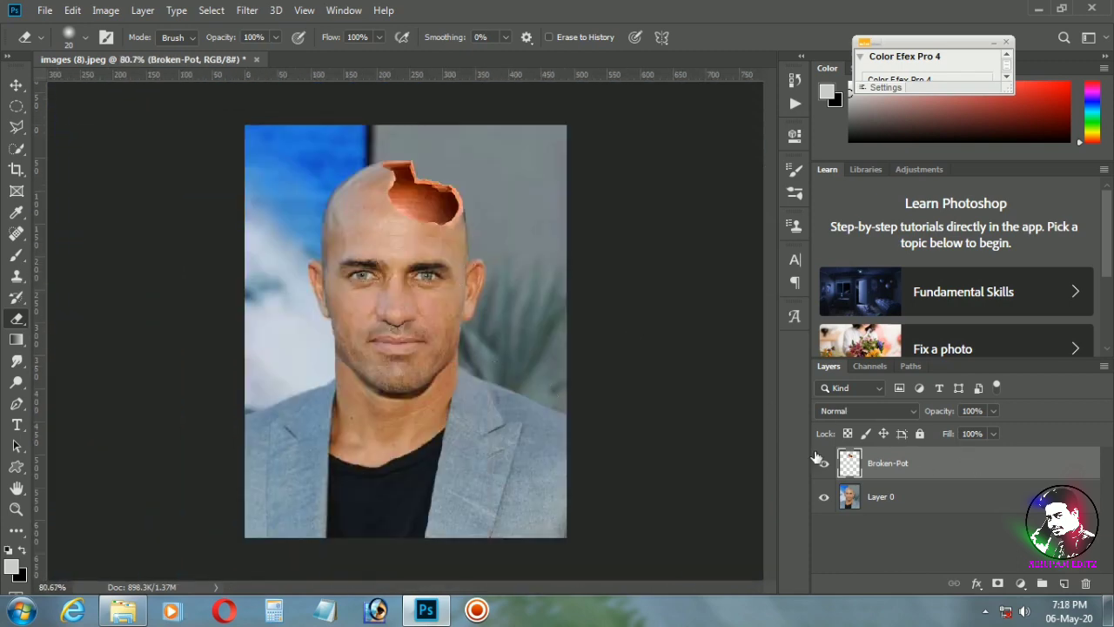
left_click(824, 465)
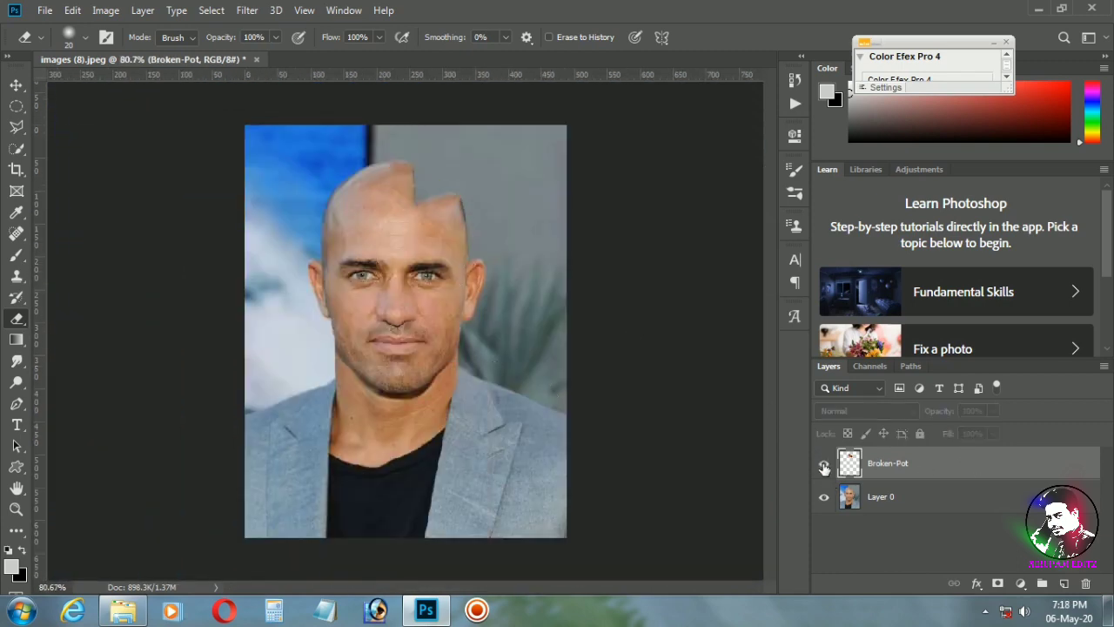
left_click(823, 466)
left_click(823, 466)
left_click(823, 465)
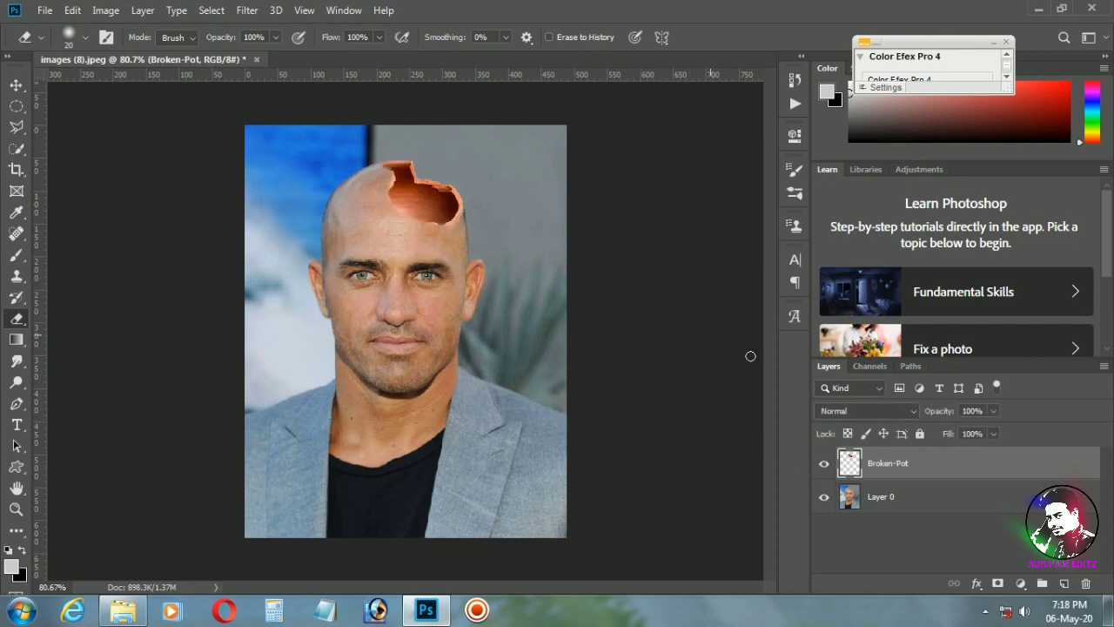
- Merge the pot down into Layer 0 and open the Camera Raw Filter (Shift+Ctrl+A)
left_click(17, 87)
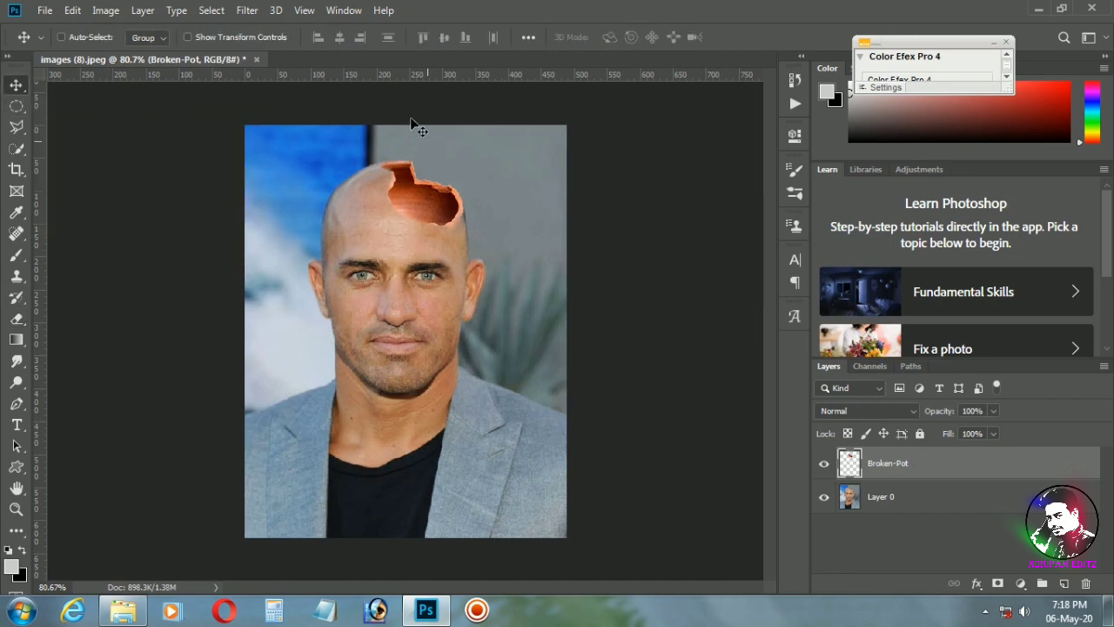
scroll(417, 130, "up", 2)
scroll(424, 139, "up", 3)
scroll(557, 187, "down", 1)
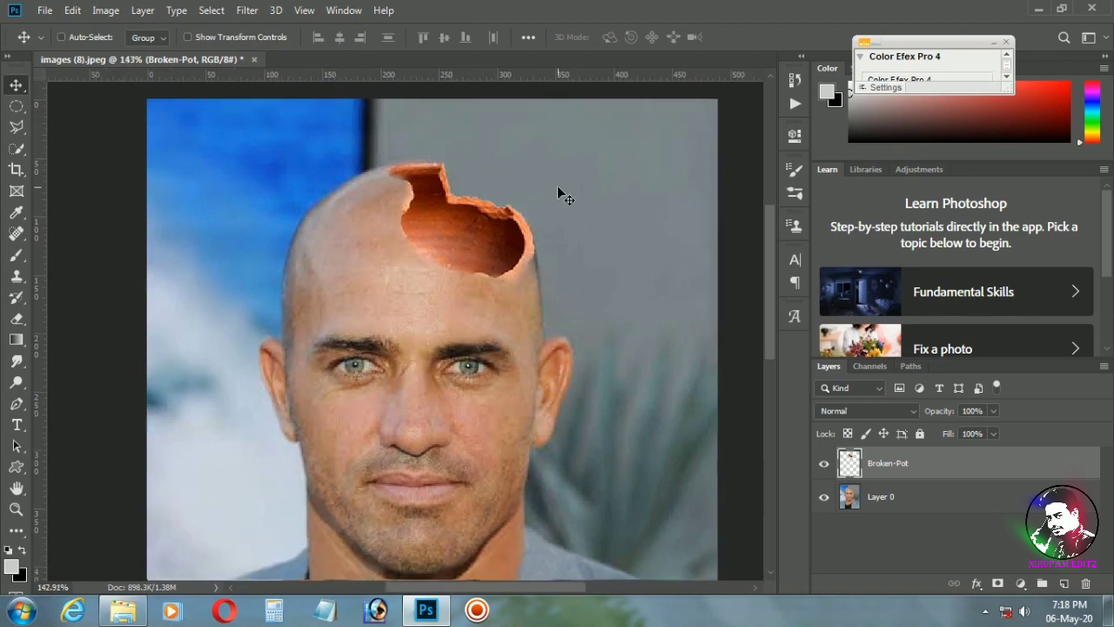
scroll(610, 222, "down", 2)
scroll(636, 269, "down", 2)
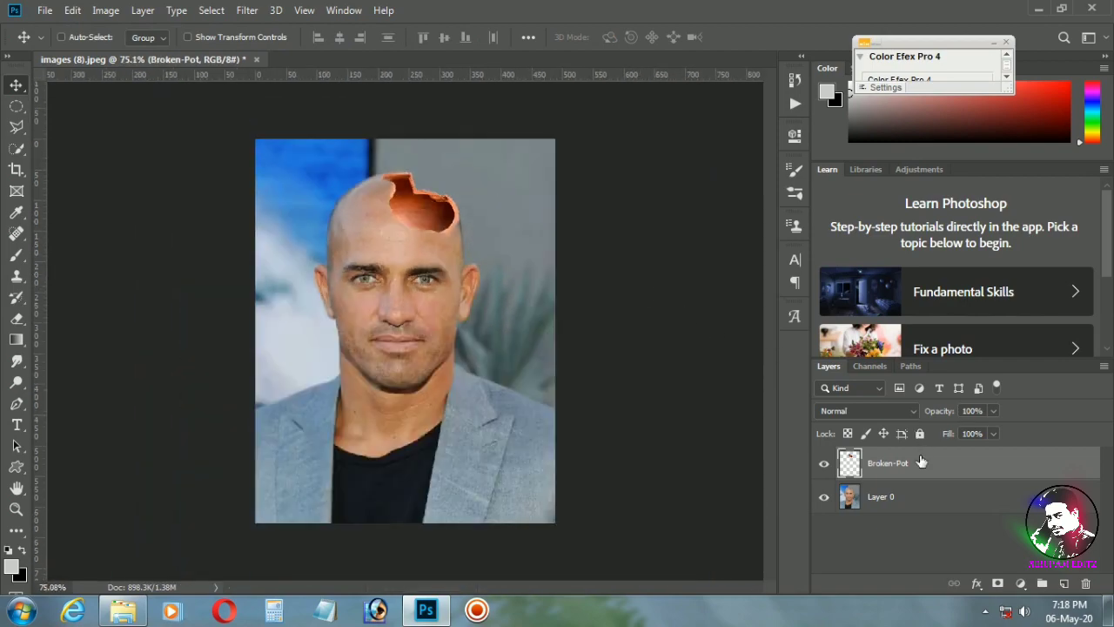
right_click(920, 460)
left_click(790, 485)
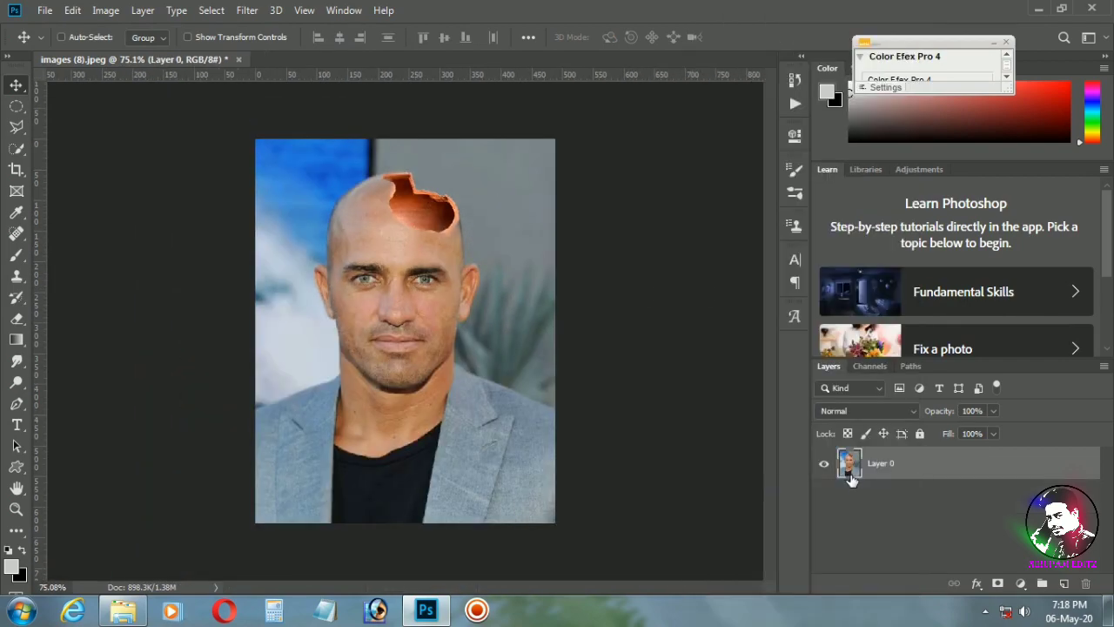
key("ctrl+shift+a")
scroll(873, 442, "down", 3)
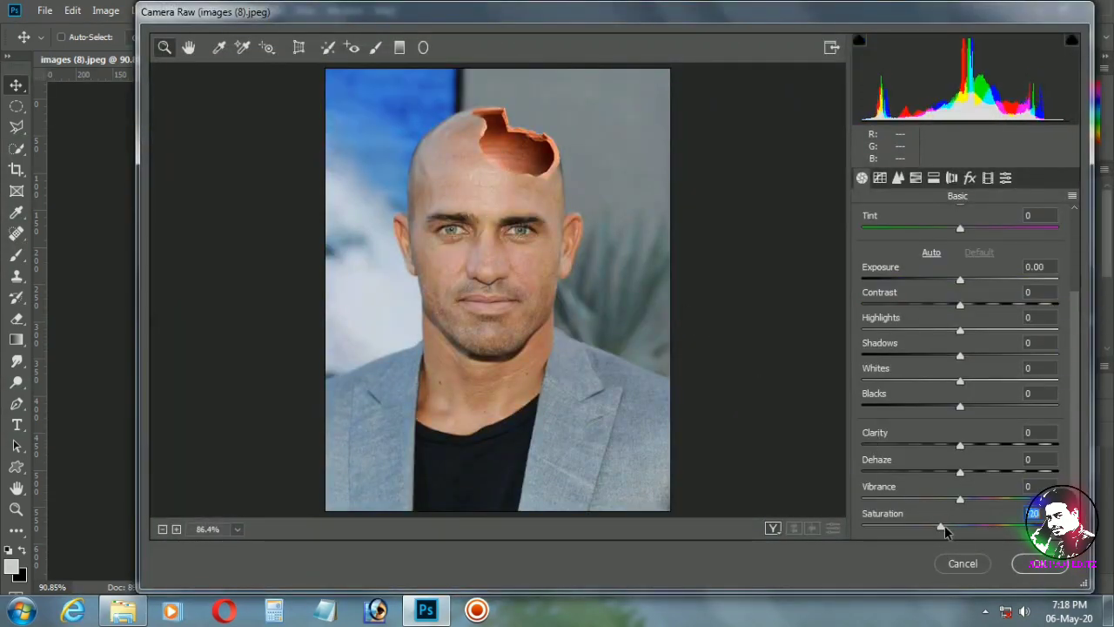
- In Camera Raw's Basic panel, lower Saturation slightly, raise Vibrance to +100 and reduce Highlights
mouse_move(946, 532)
left_mouse_down()
mouse_move(933, 531)
mouse_move(946, 526)
left_mouse_up()
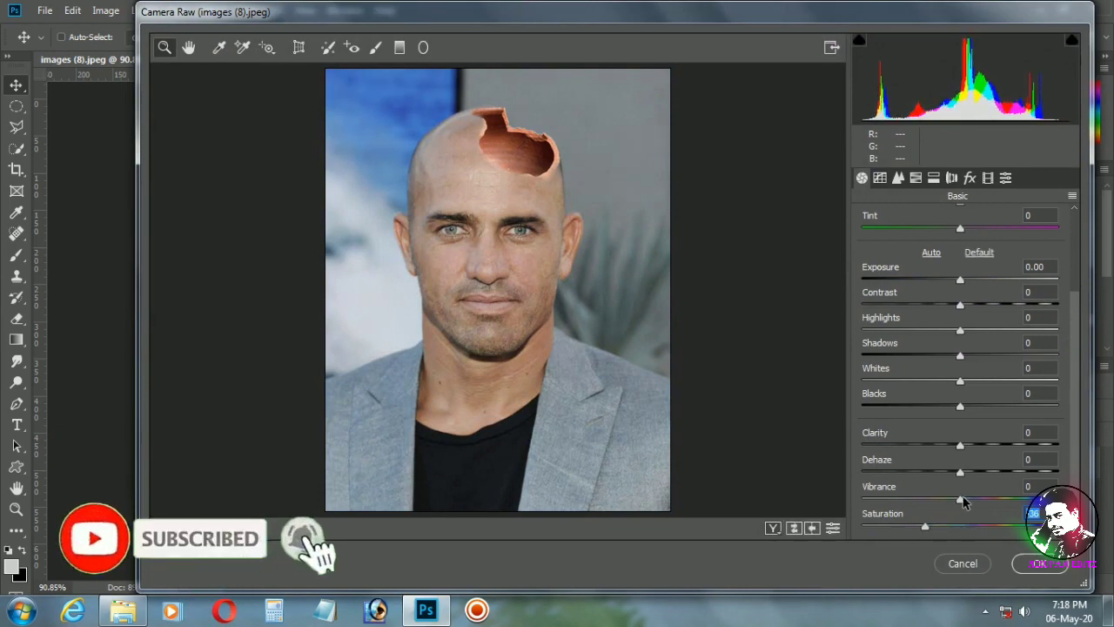
left_click_drag(961, 502, 1058, 501)
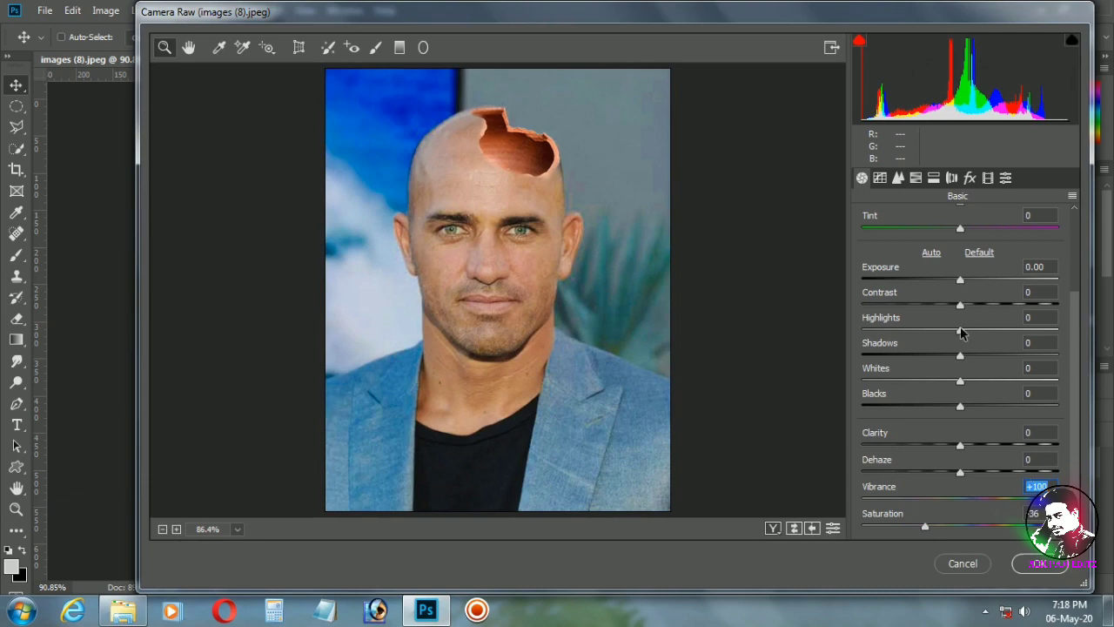
mouse_move(998, 333)
left_mouse_down()
mouse_move(1020, 337)
mouse_move(972, 335)
left_mouse_up()
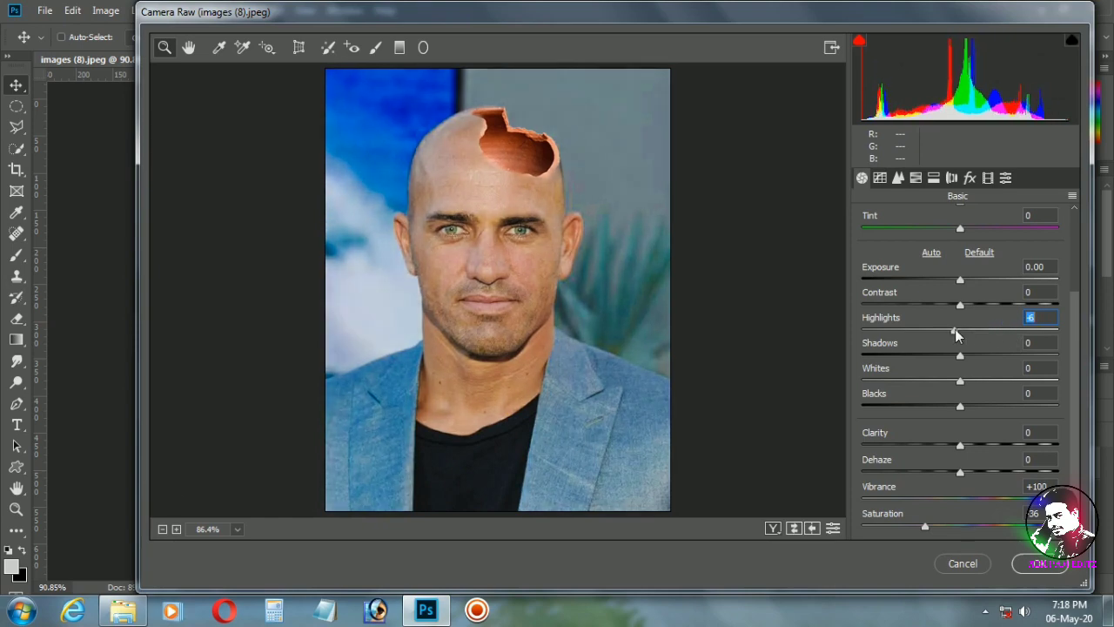
left_click(1027, 566)
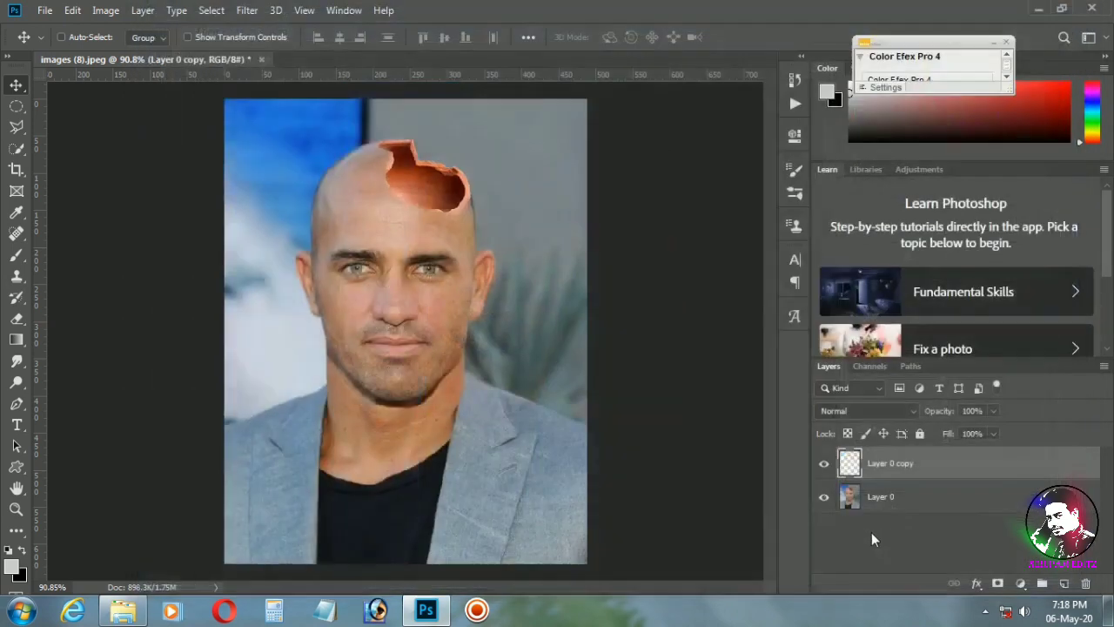